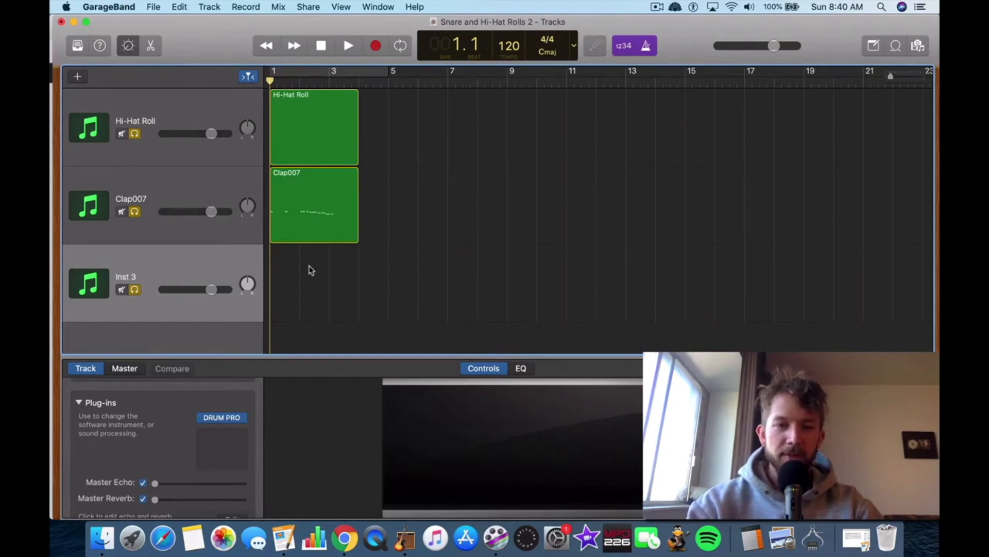
- Open the Drum Pro plug-in on the Inst 3 track, audition the pads of its Drum-Trap 101 Kit, and close it
right_click(275, 270)
left_click(483, 237)
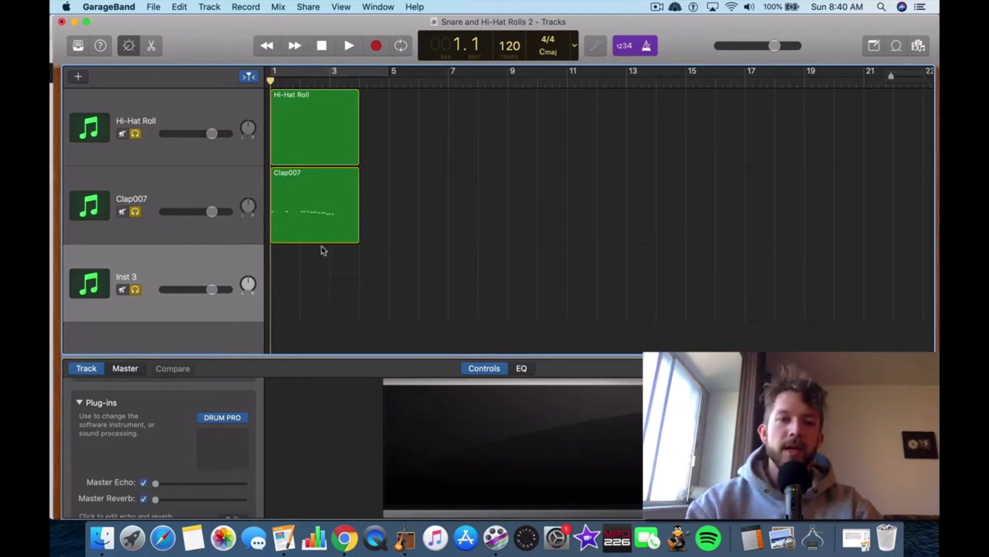
left_click(231, 418)
left_click_drag(287, 56, 287, 43)
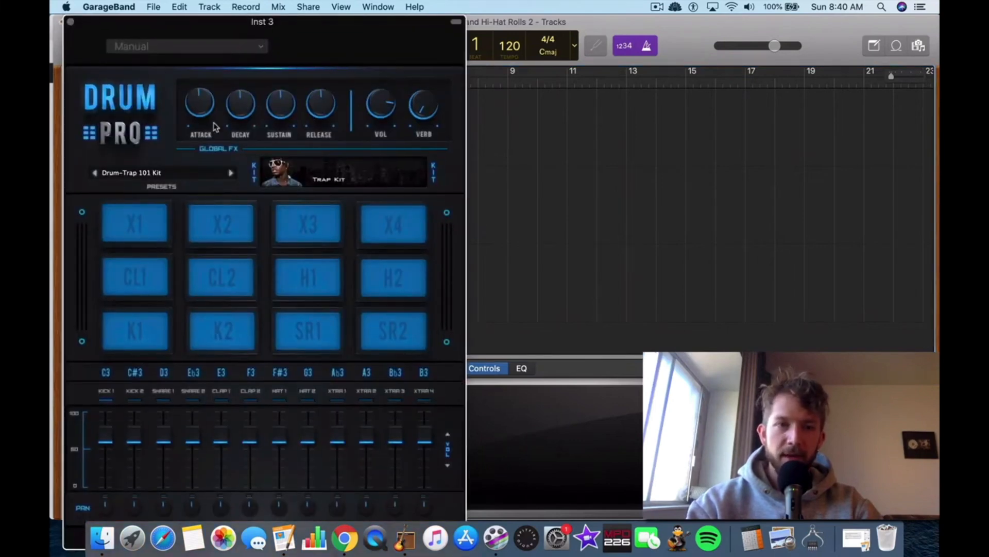
left_click(185, 176)
left_click(314, 69)
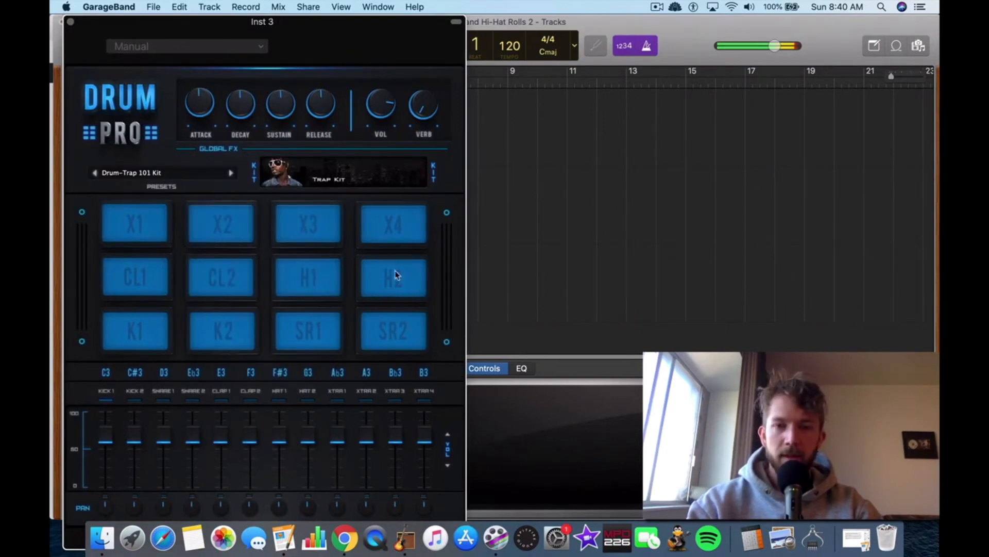
left_click(295, 320)
left_click(142, 340)
left_click(71, 23)
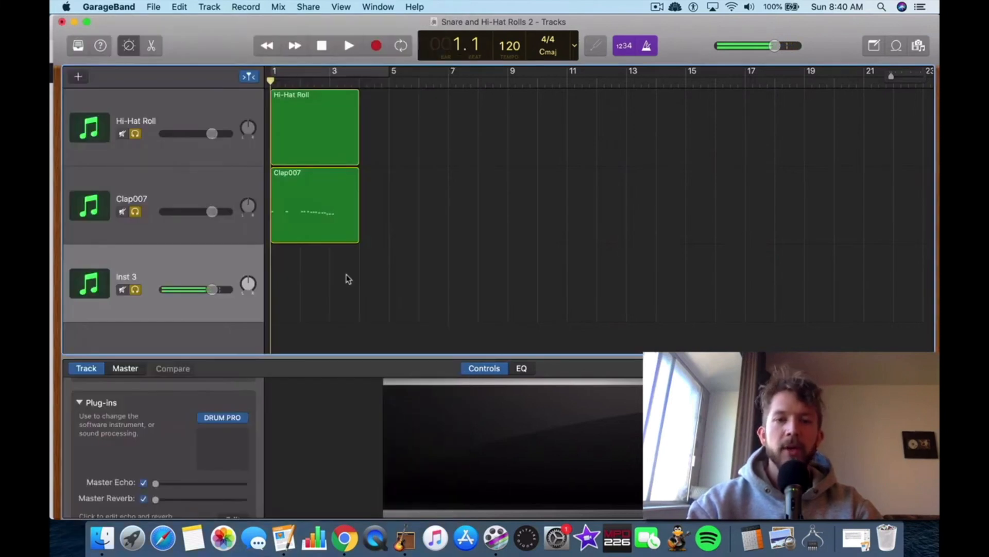
- Create an empty MIDI region on the Inst 3 track, extend it to bar 5, and open it in an enlarged piano roll
right_click(295, 283)
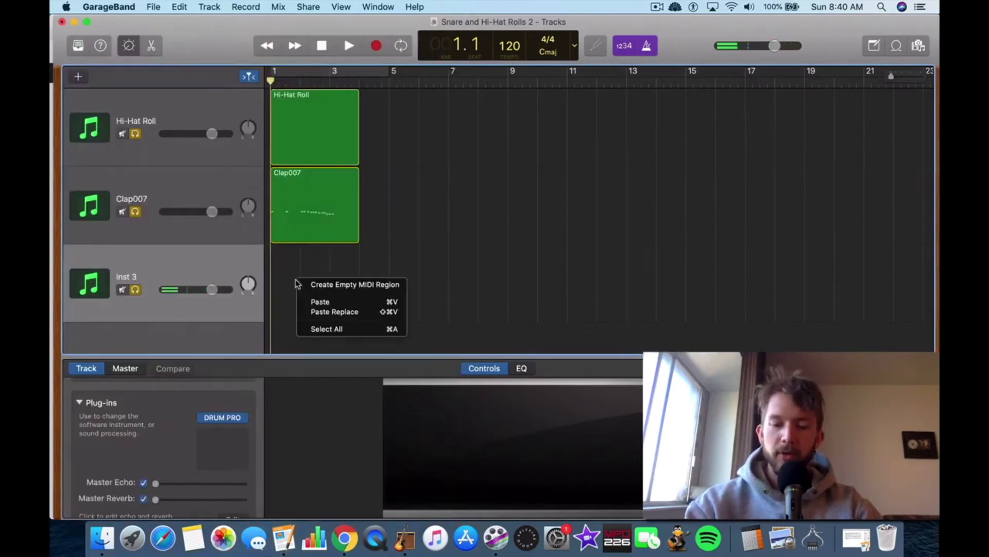
left_click(330, 290)
left_click_drag(299, 293, 389, 297)
double_click(309, 294)
left_click_drag(426, 235, 420, 180)
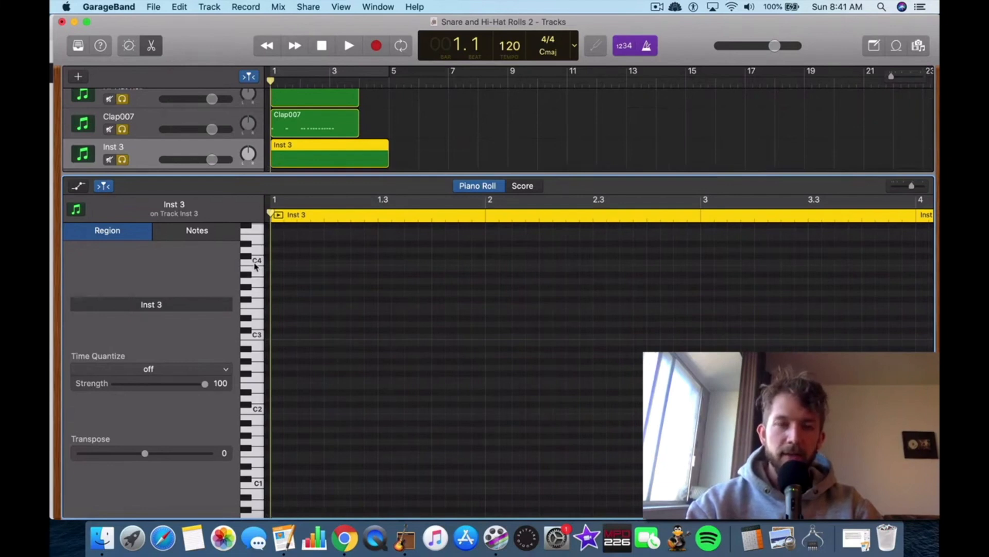
left_click_drag(254, 263, 252, 334)
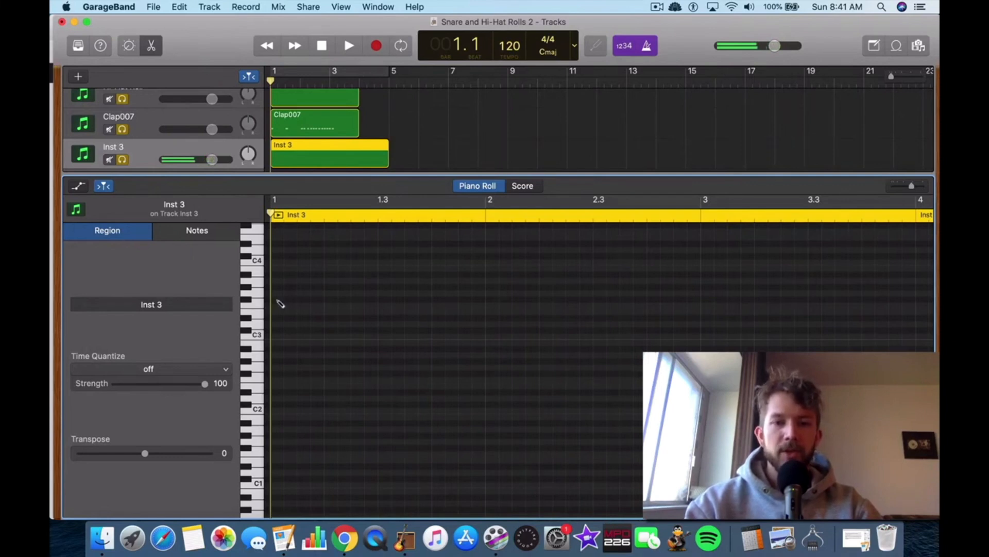
left_click(275, 299)
left_click(287, 299)
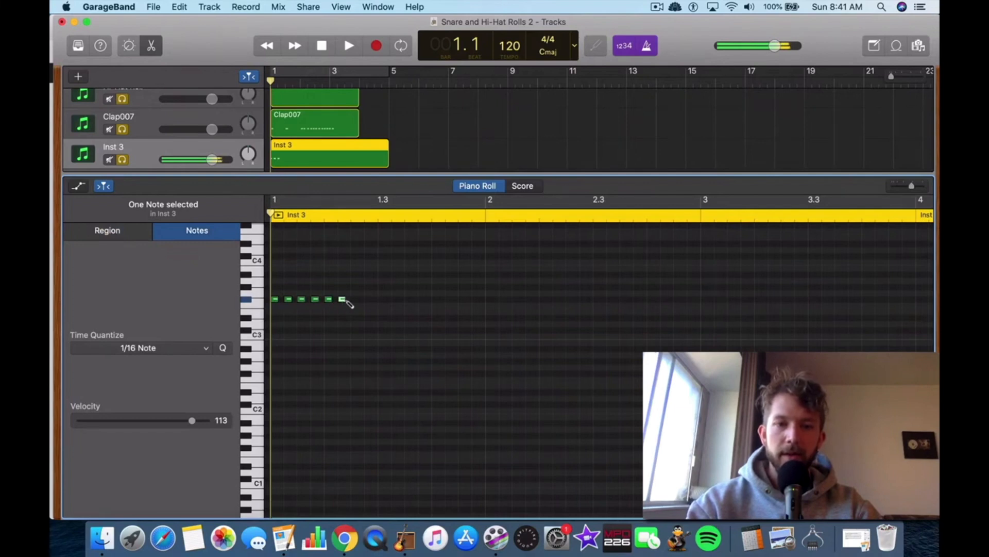
left_click(368, 299)
left_click(382, 299)
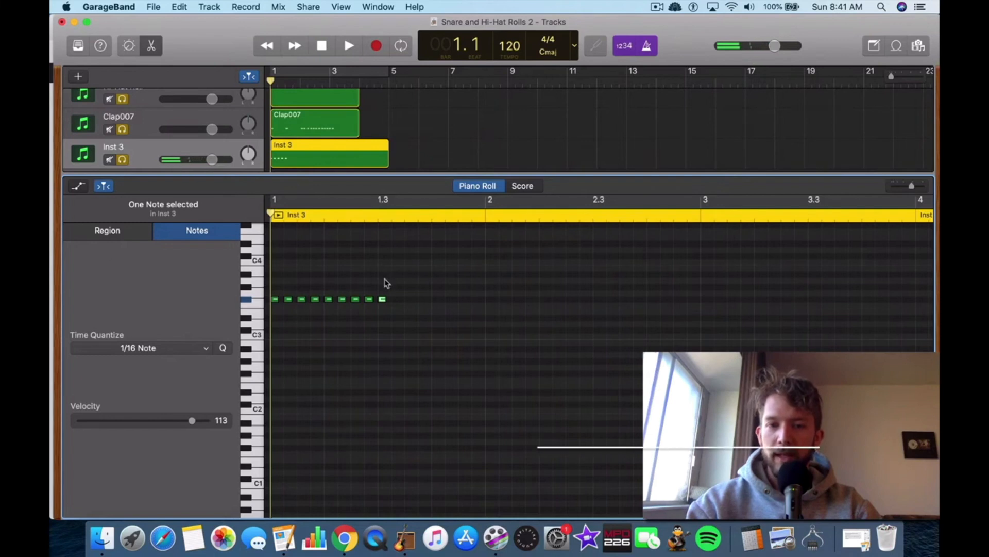
left_click_drag(414, 281, 273, 305)
key("Delete")
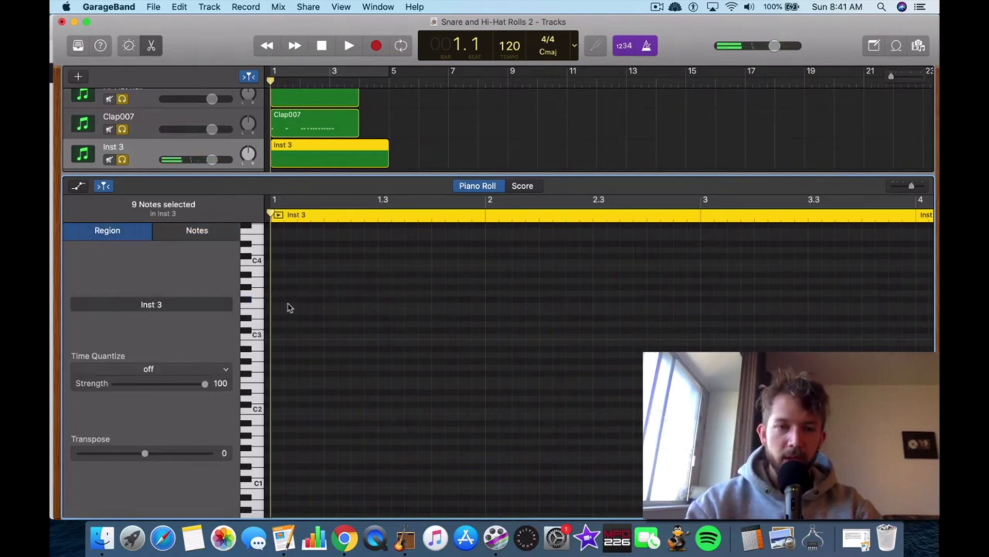
- Draw eight hi-hat notes on F#3 at eighth-note intervals across bar 1
left_click(275, 298)
left_click(301, 299)
left_click(329, 299)
left_click(382, 299)
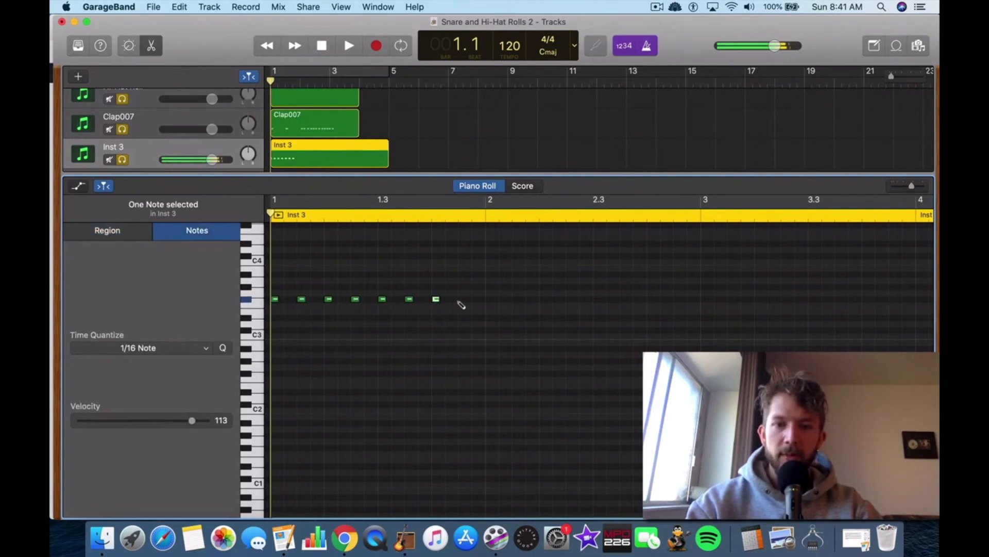
left_click(490, 305)
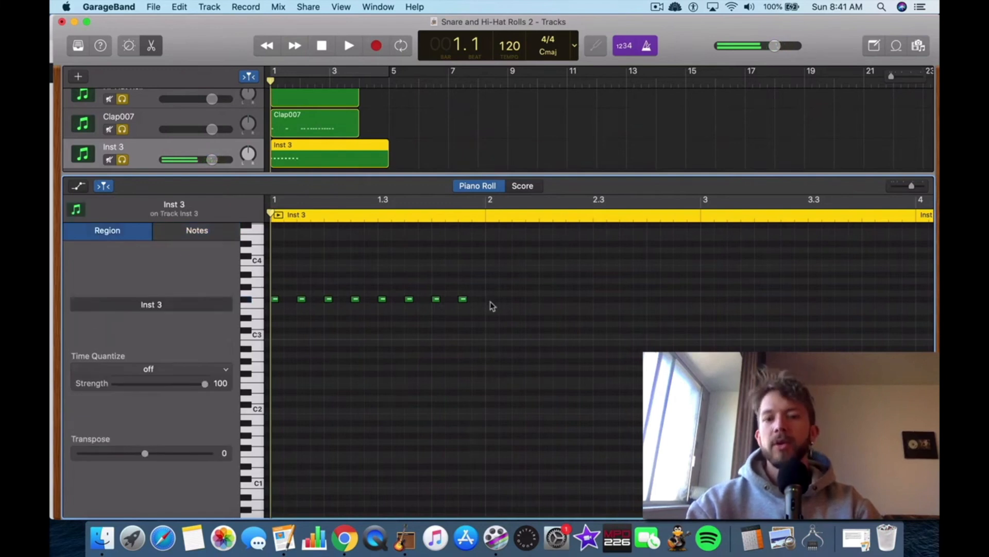
- Copy the eight hi-hat notes of bar 1 into bars 2, 3 and 4, and return the playhead to the start
left_click_drag(269, 213, 487, 219)
left_click_drag(468, 251, 277, 354)
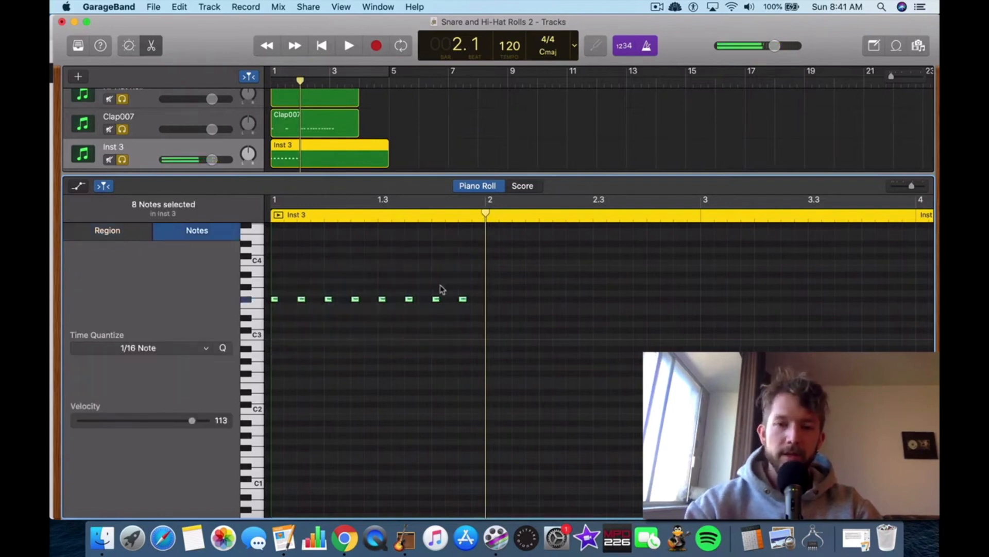
left_click(491, 304)
key("super+v")
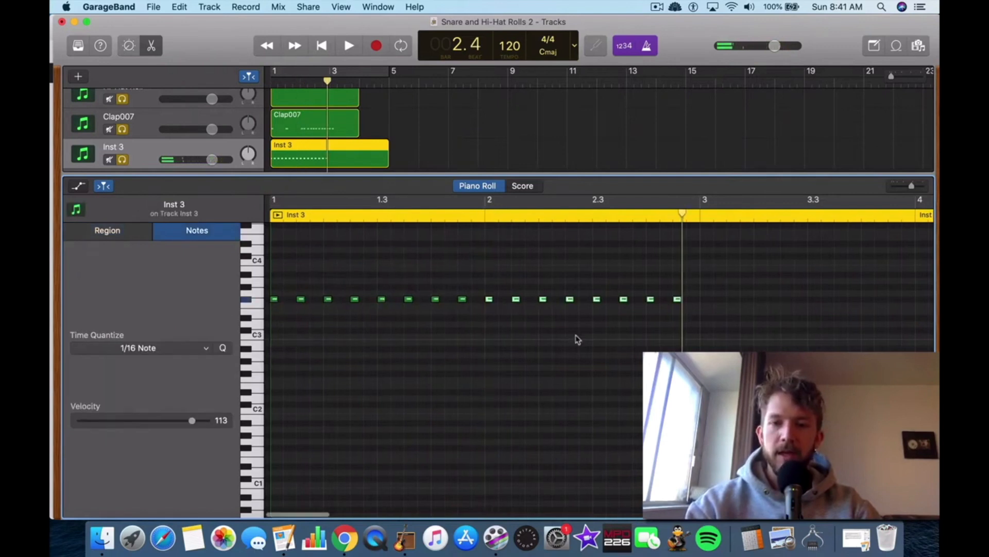
key("super+v")
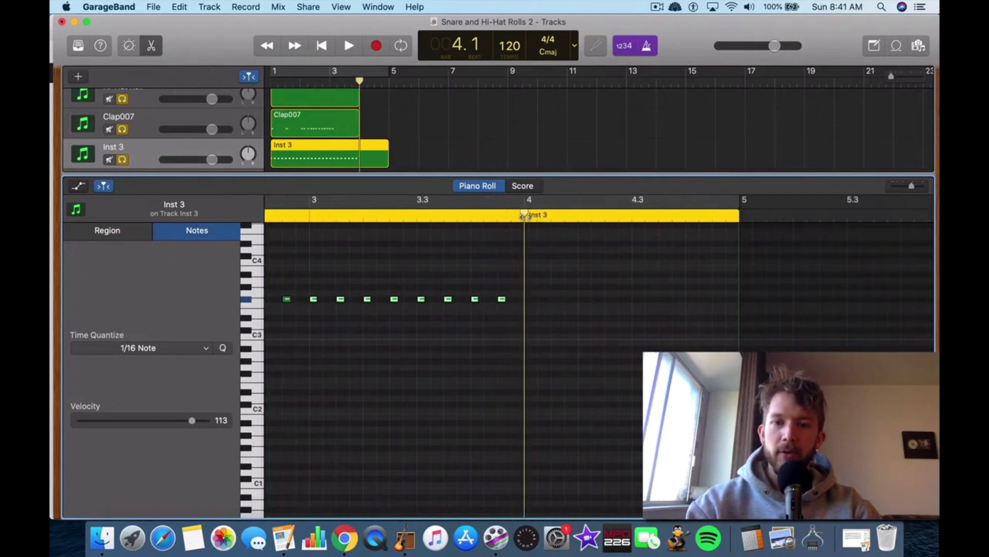
key("super+v")
left_click(598, 352)
scroll(597, 352, "left", 8)
left_click(321, 46)
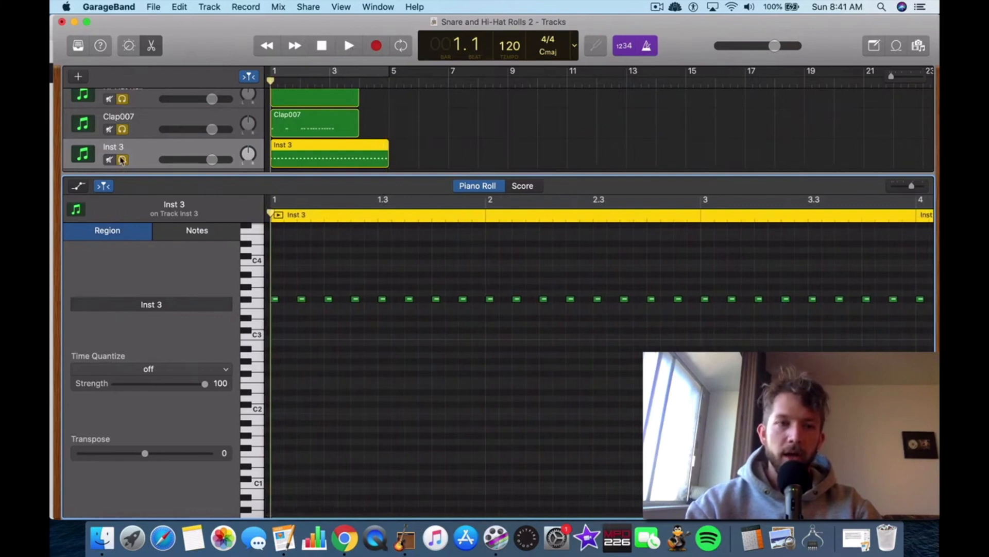
- Turn off solo on the Hi-Hat Roll and Clap007 tracks and play back the Inst 3 pattern on its own
scroll(122, 154, "up", 2)
left_click(122, 109)
left_click(122, 139)
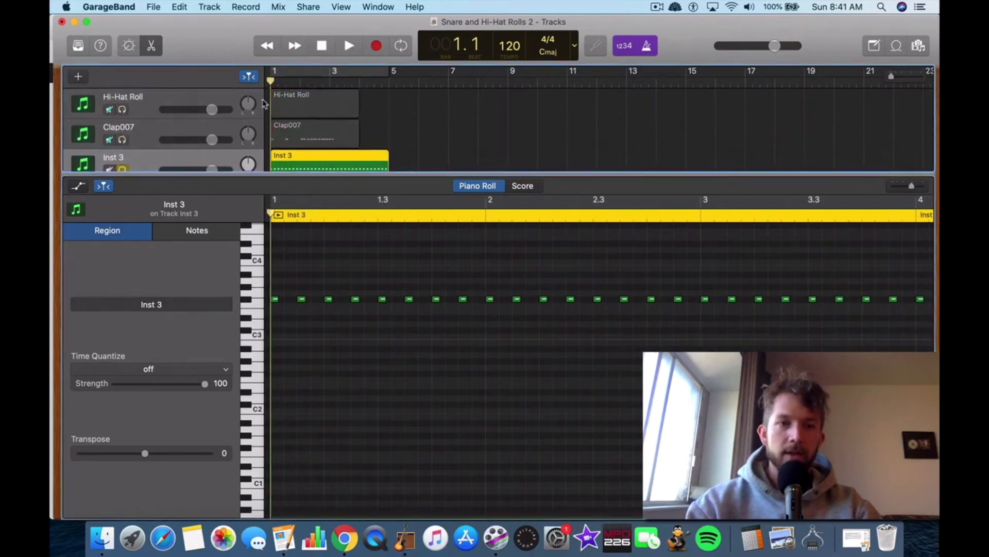
scroll(170, 125, "down", 2)
left_click(349, 45)
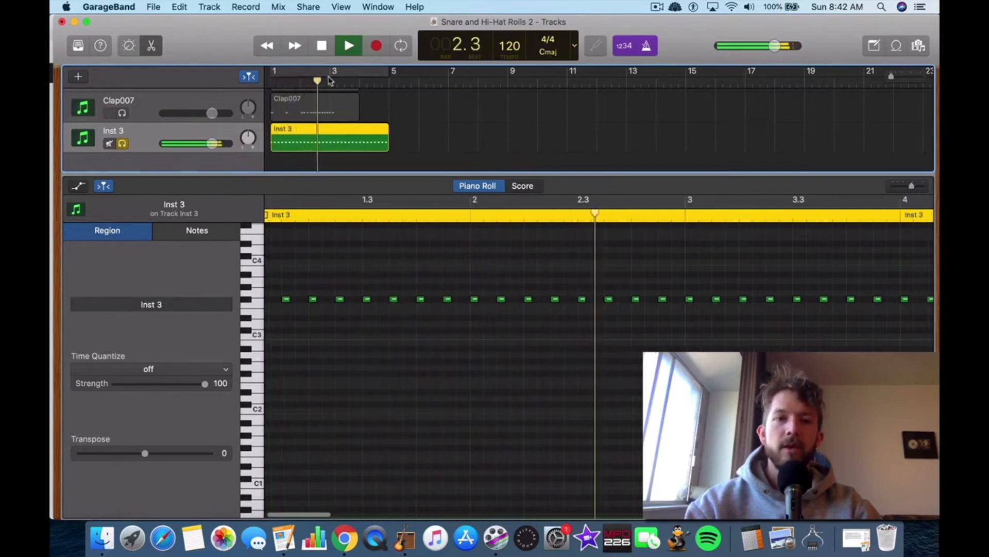
key("space")
key("Return")
- Add a sixteenth hi-hat note midway between the first two notes of bar 1 and play the pattern
scroll(382, 406, "up", 5)
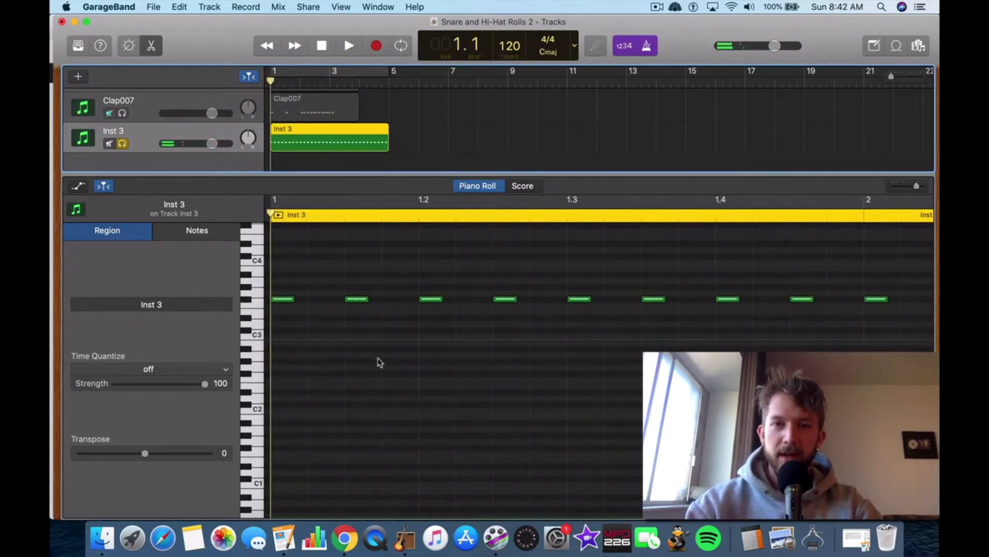
left_click(320, 302, "super")
left_click(401, 338)
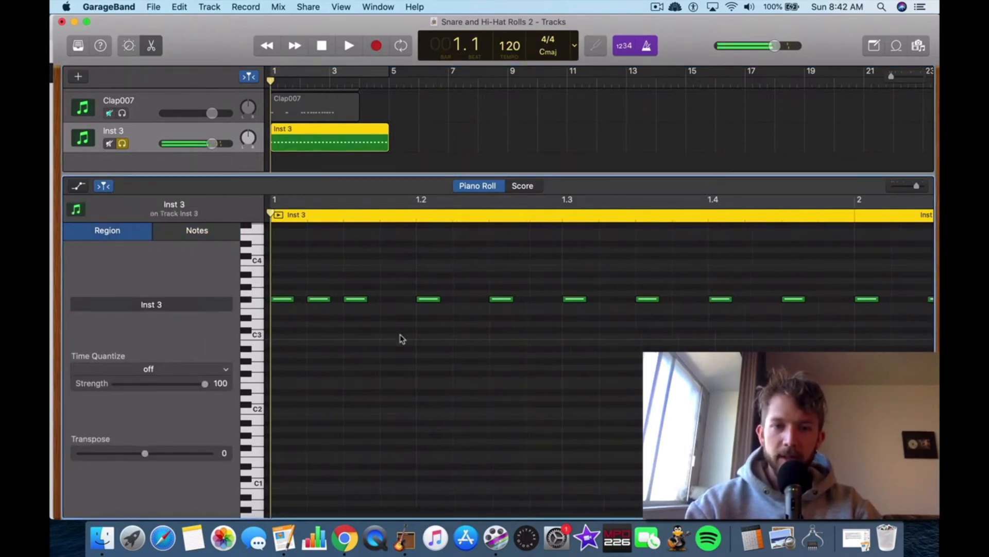
scroll(381, 336, "down", 5)
scroll(374, 332, "up", 3)
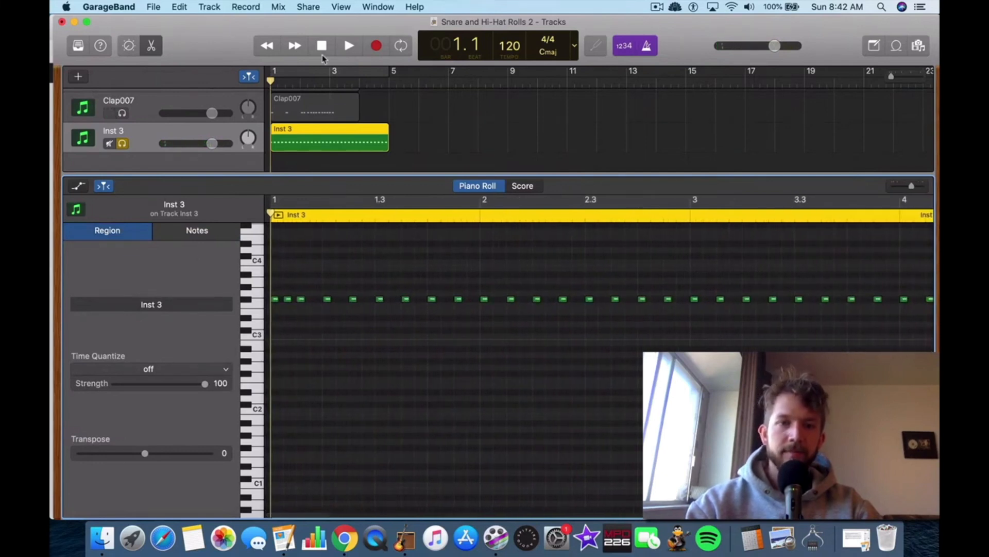
left_click(348, 51)
key("space")
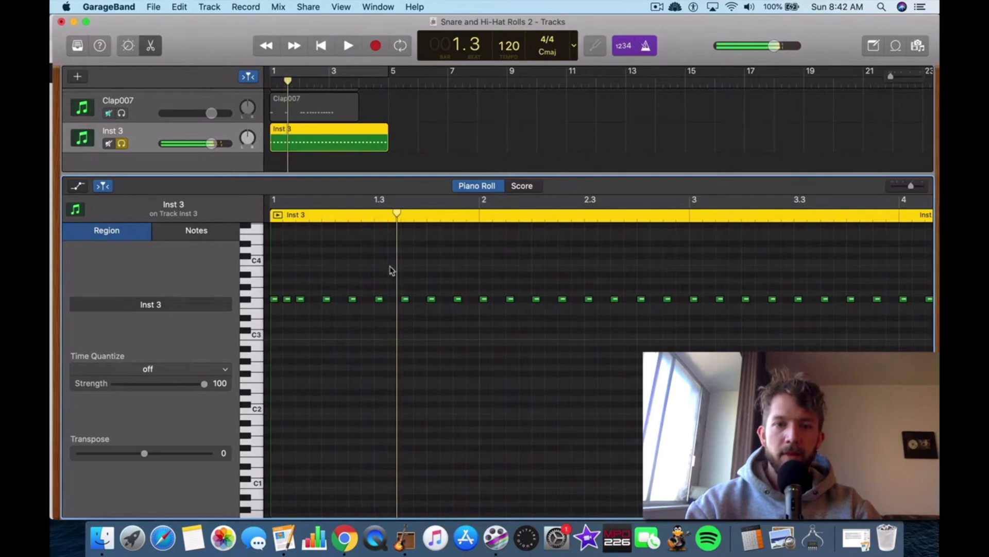
key("space")
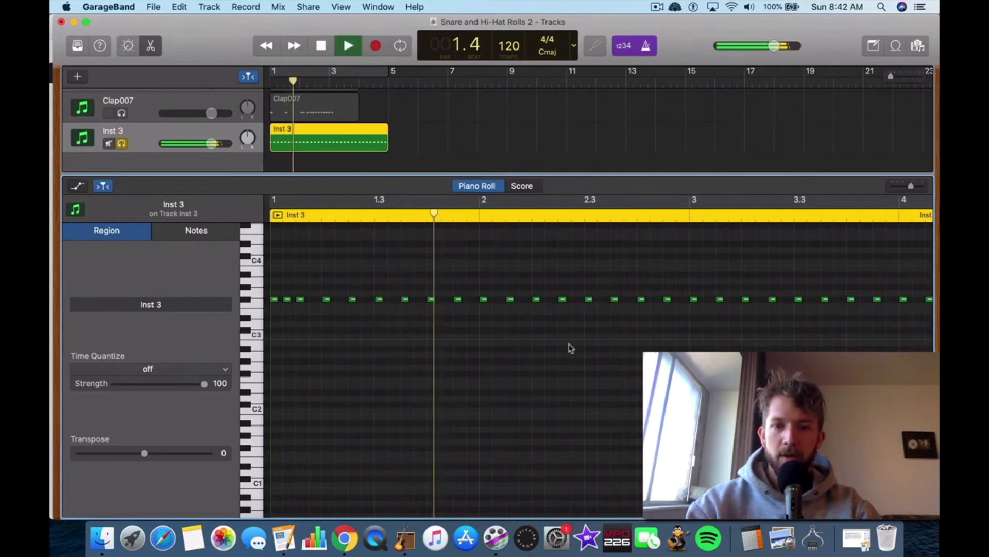
- Add a hi-hat note one sixteenth after the start of bar 2 and replay the pattern from the beginning
left_click(496, 300, "super")
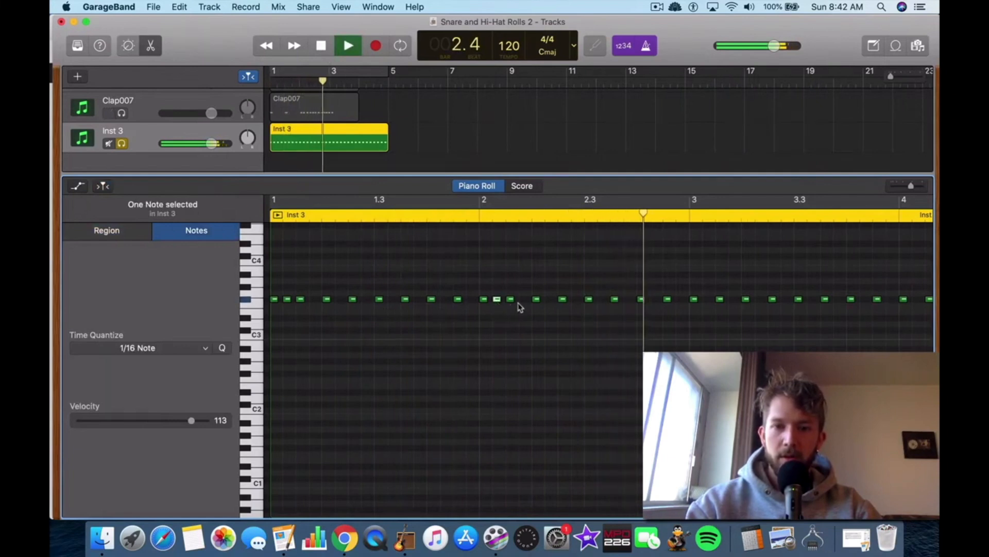
left_click(322, 52)
left_click(322, 52)
left_click(349, 53)
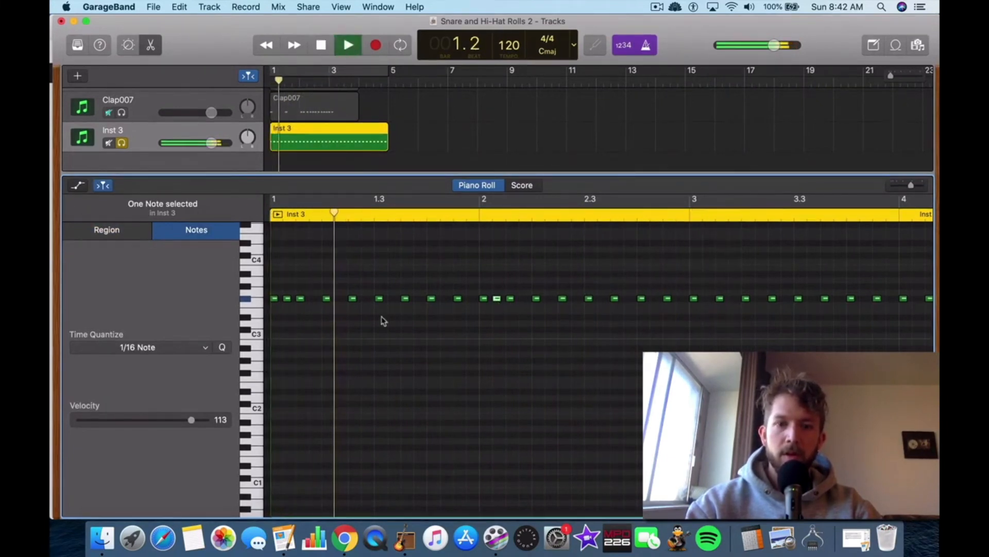
- Add a hi-hat note one sixteenth after beat 3 of bar 1 and replay the pattern from the beginning
left_click(392, 299, "super")
left_click(321, 45)
left_click(321, 45)
left_click(348, 45)
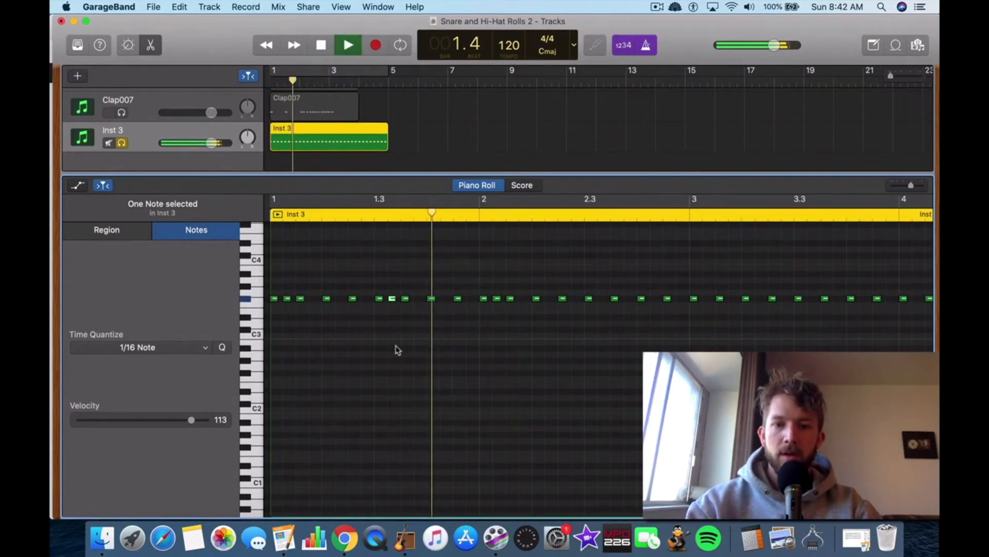
- Add a hi-hat note one sixteenth before beat 2 of bar 2 and listen to the pattern from the beginning
left_click(523, 300, "super")
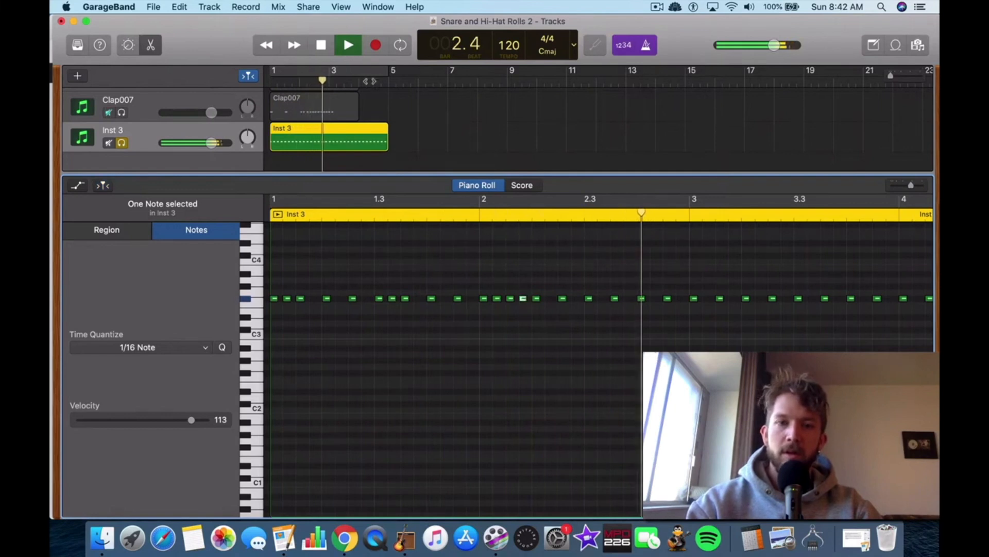
double_click(321, 46)
left_click(348, 46)
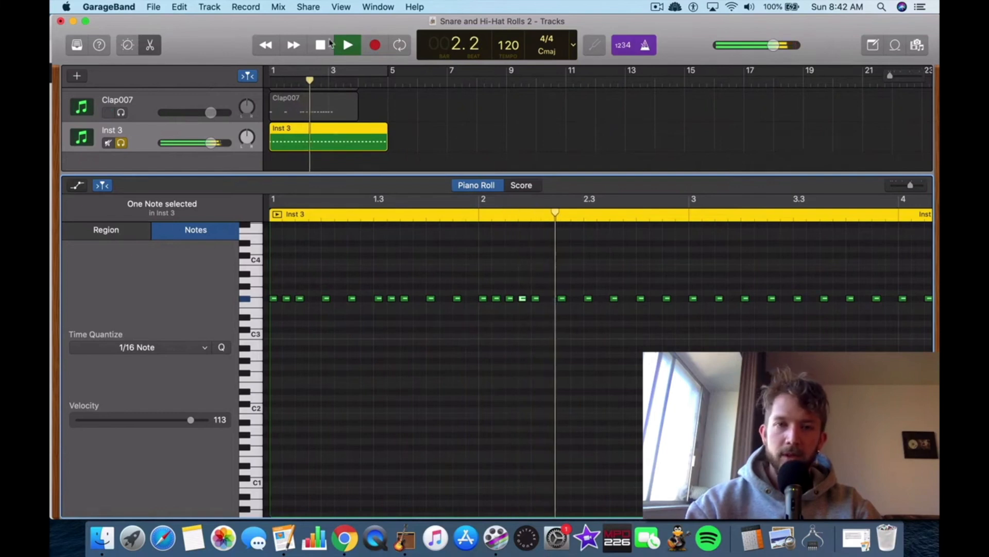
key("space")
- Delete the extra sixteenth note between the first two eighth-note hi-hats of bar 1
key("super+Right")
key("super+Right")
key("super+Right")
key("super+Left")
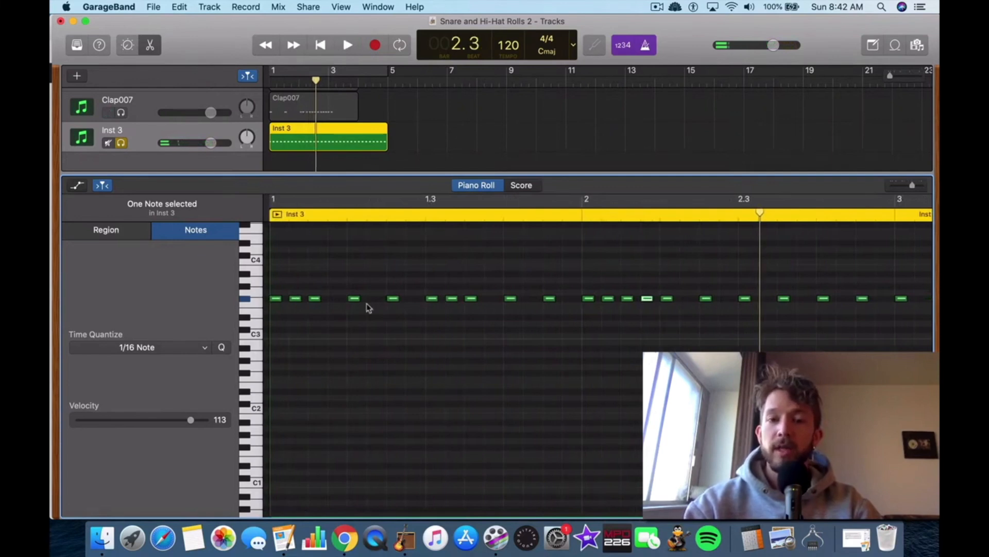
left_click(296, 299)
key("Delete")
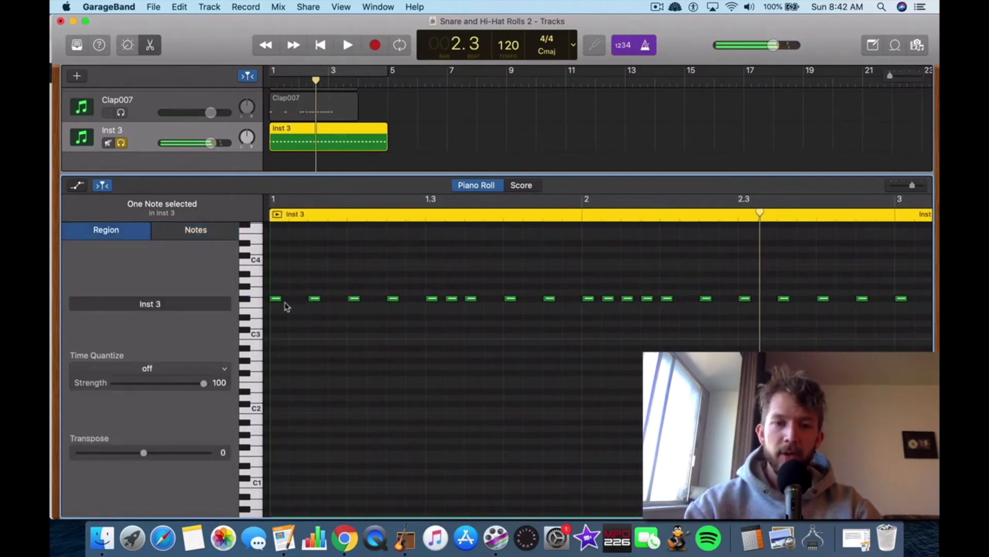
- Shorten the first hi-hat note of bar 1 to a thirty-second and add two more thirty-second notes directly after it
left_click_drag(279, 299, 284, 298)
left_click(291, 314)
left_click(294, 310)
left_click(293, 299, "super")
left_click(328, 348)
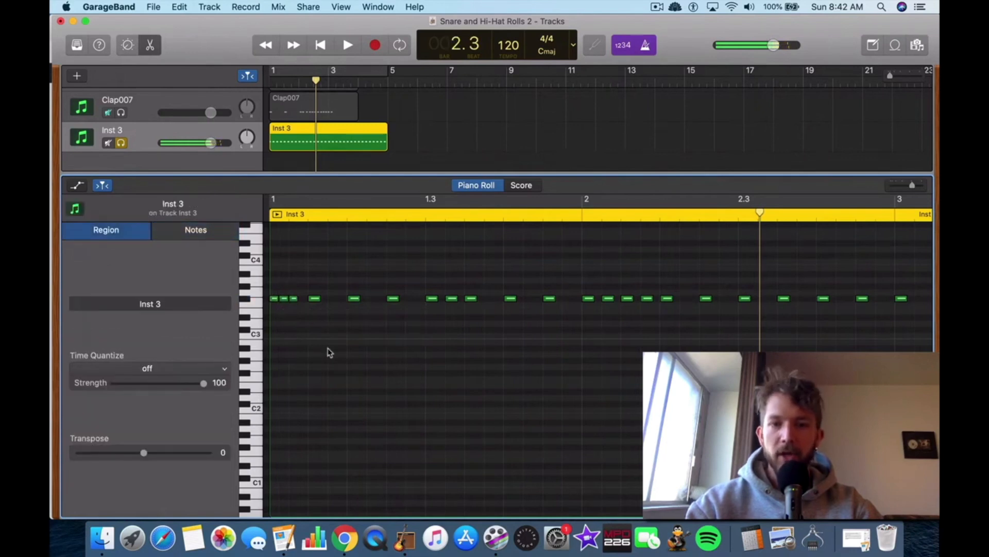
- Build a matching three-note roll at position 1.1.3 from notes of length 0.0.0.120 and play the pattern from the start
left_click_drag(320, 299, 316, 298)
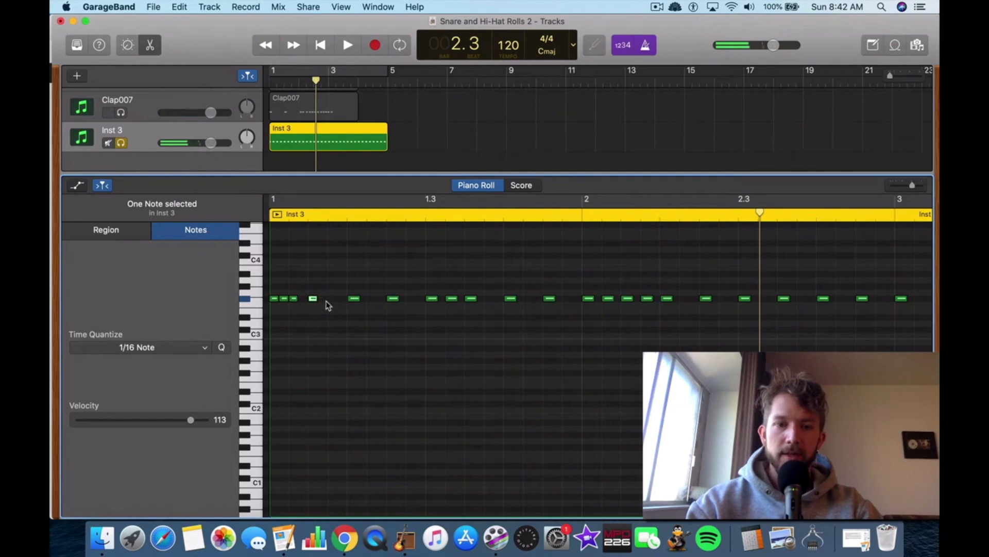
left_click(316, 297)
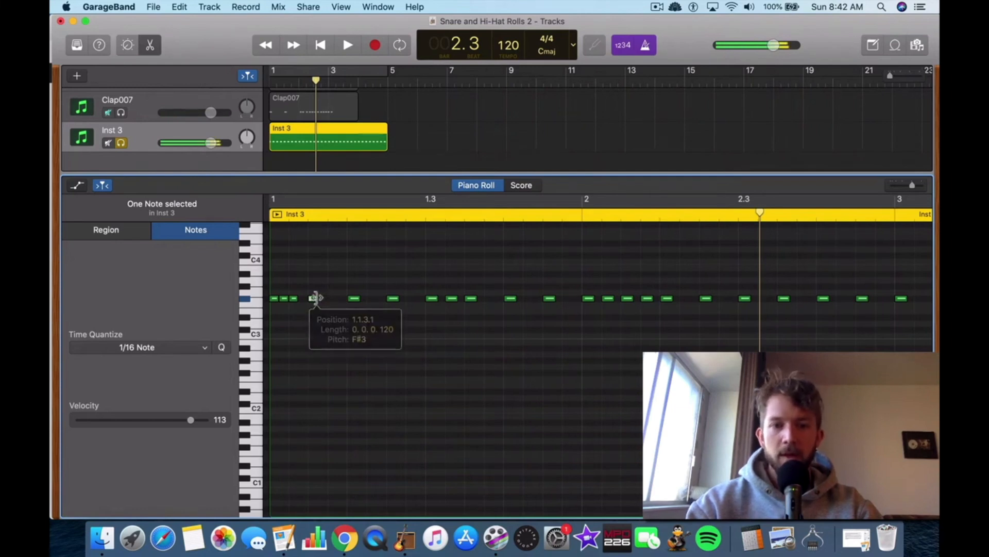
left_click_drag(312, 298, 330, 300)
left_click(331, 299)
left_click(334, 299, "super")
left_click(350, 330)
left_click(323, 47)
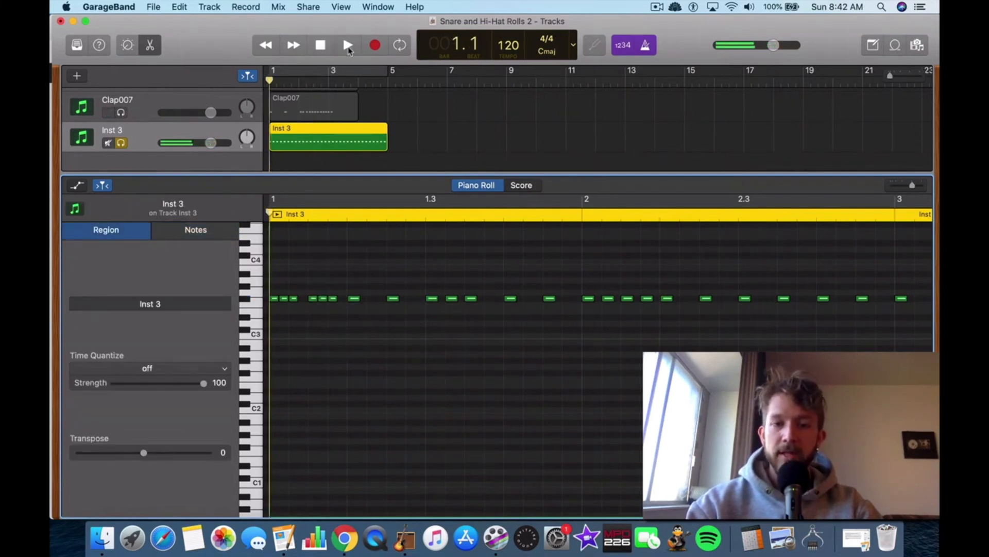
left_click(348, 47)
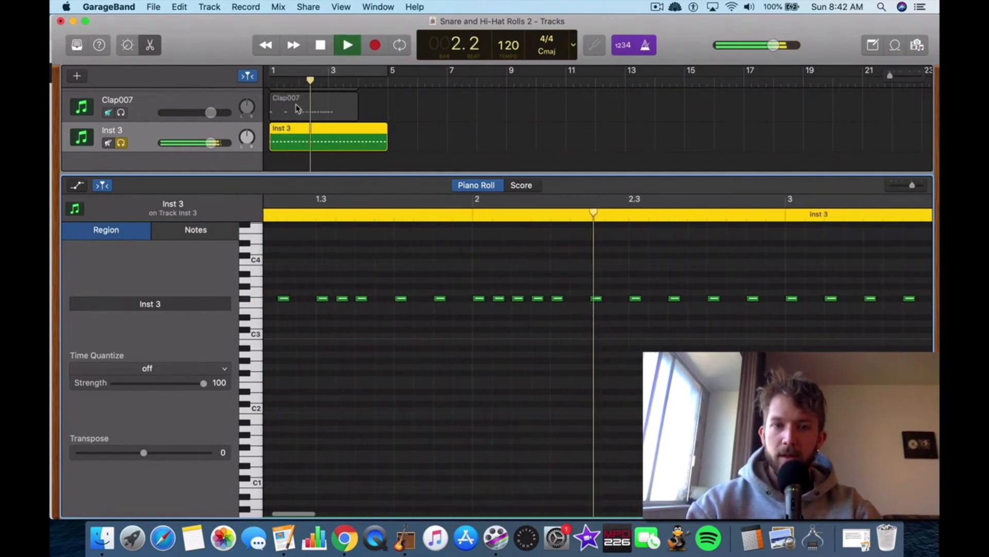
- Shorten the hi-hat note at 2.3 to a thirty-second and add three more thirty-second notes up to the next eighth-note hit
key("space")
mouse_move(536, 298)
left_mouse_down()
mouse_move(567, 299)
mouse_move(558, 299)
left_mouse_up()
left_click(545, 308)
left_click(547, 308)
left_click(551, 300, "super")
left_click(559, 309)
scroll(460, 322, "down", 5)
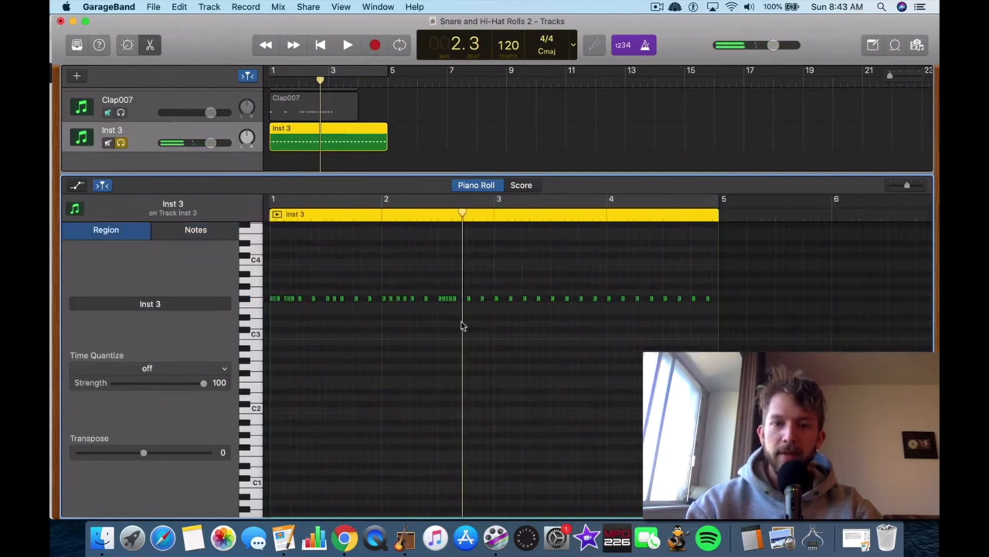
- Play the hi-hat pattern from the beginning to check the new roll in bar 2, and return to the start
scroll(447, 316, "up", 5)
scroll(446, 314, "left", 4)
scroll(446, 316, "left", 5)
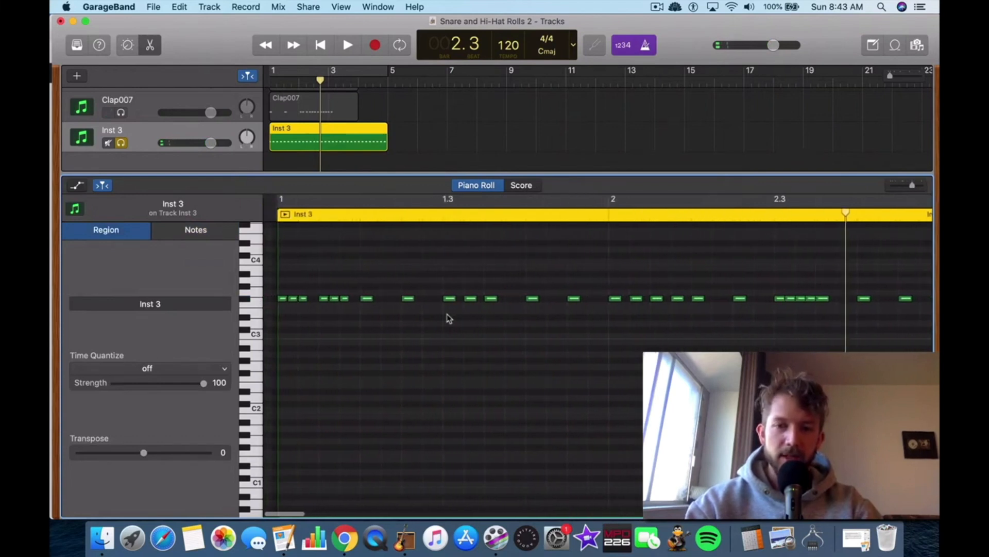
left_click(320, 45)
left_click(349, 45)
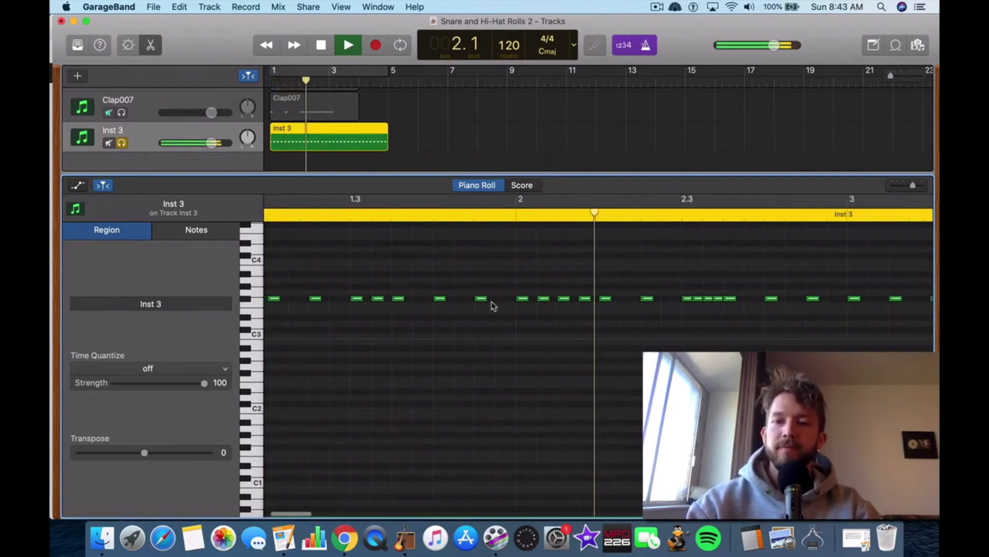
scroll(524, 303, "down", 5)
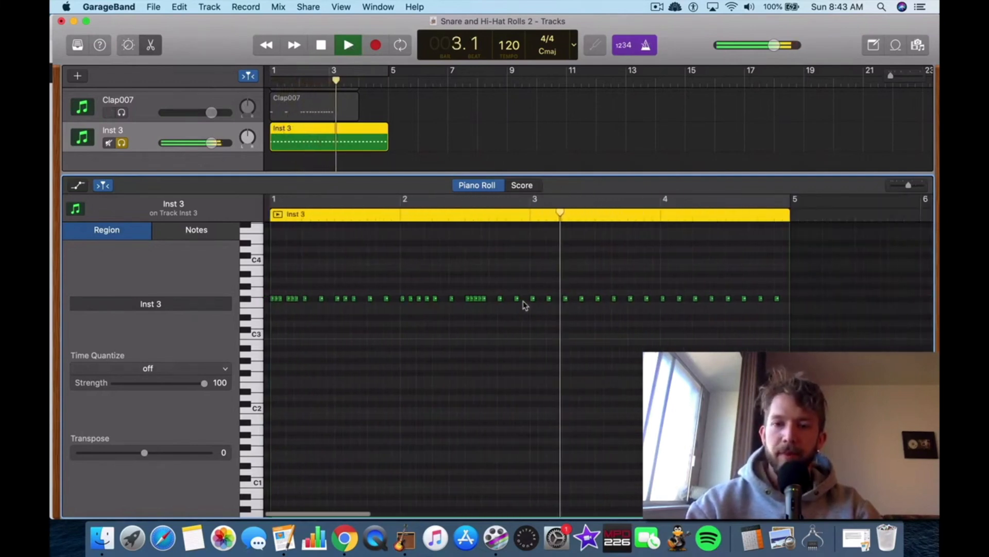
scroll(524, 304, "right", 1)
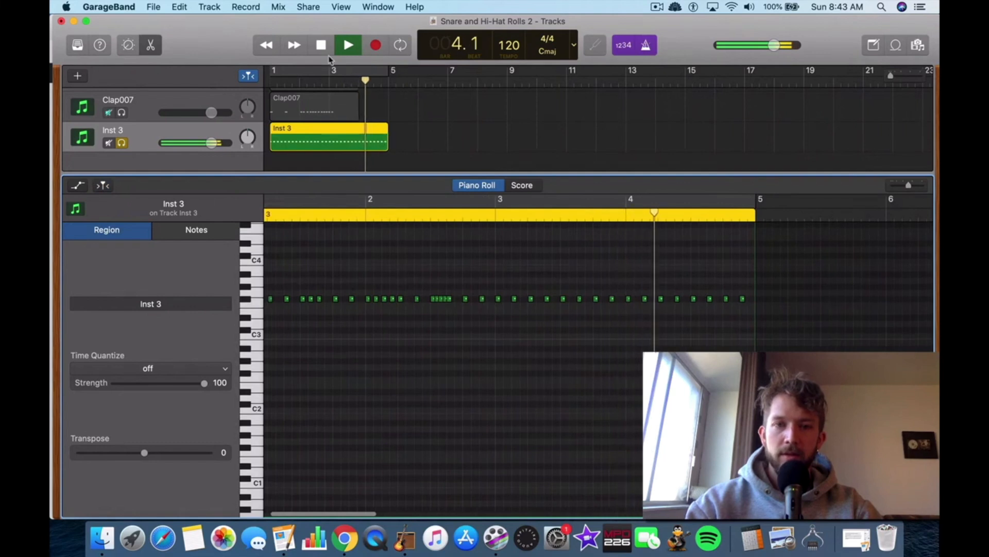
left_click(321, 45)
left_click(349, 46)
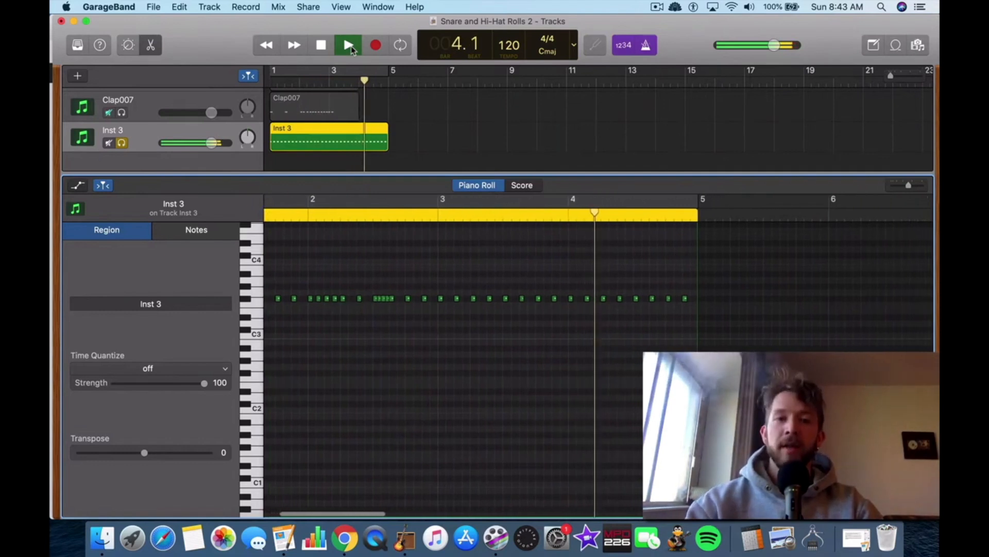
left_click(320, 46)
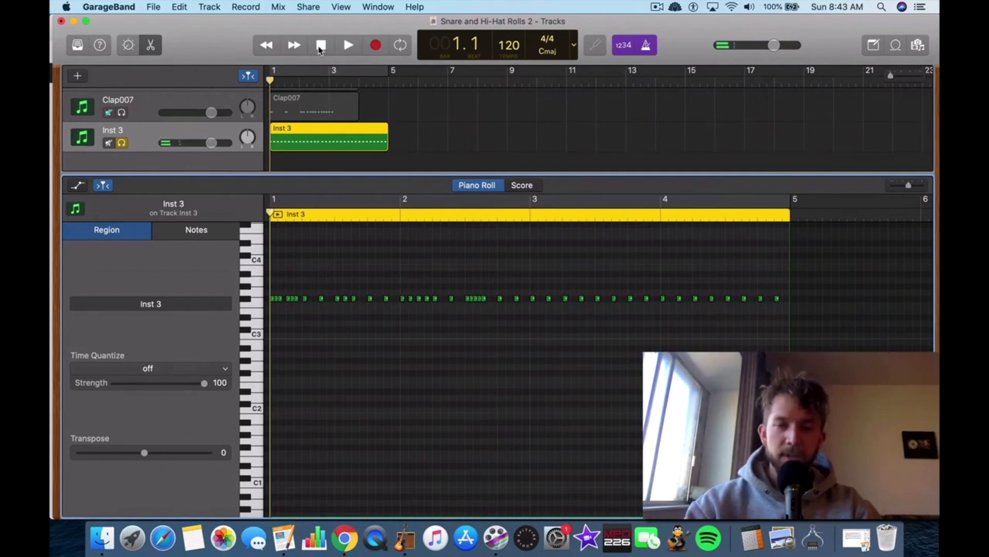
- Continue the thirty-second hi-hat roll from position 2.3.3 through to beat 4 of bar 2 and play the pattern from the beginning
scroll(514, 334, "up", 5)
scroll(513, 335, "right", 5)
left_click(590, 299)
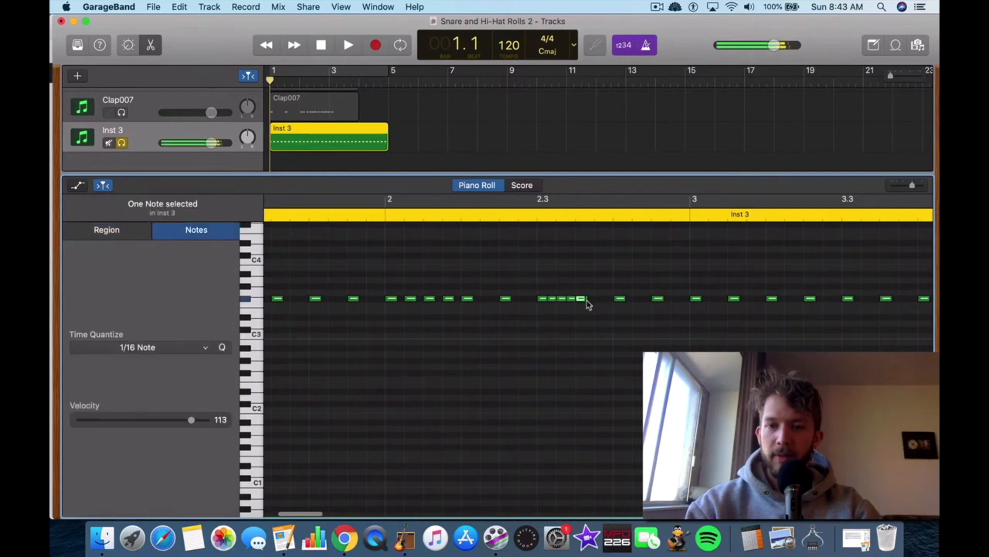
left_click_drag(580, 300, 593, 299)
left_click(602, 307)
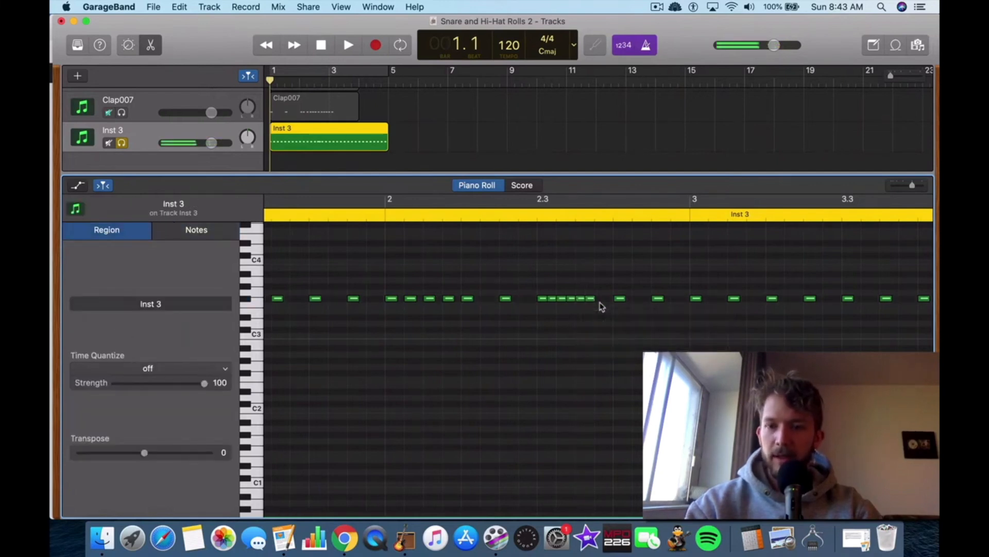
left_click(600, 299)
left_click(612, 324)
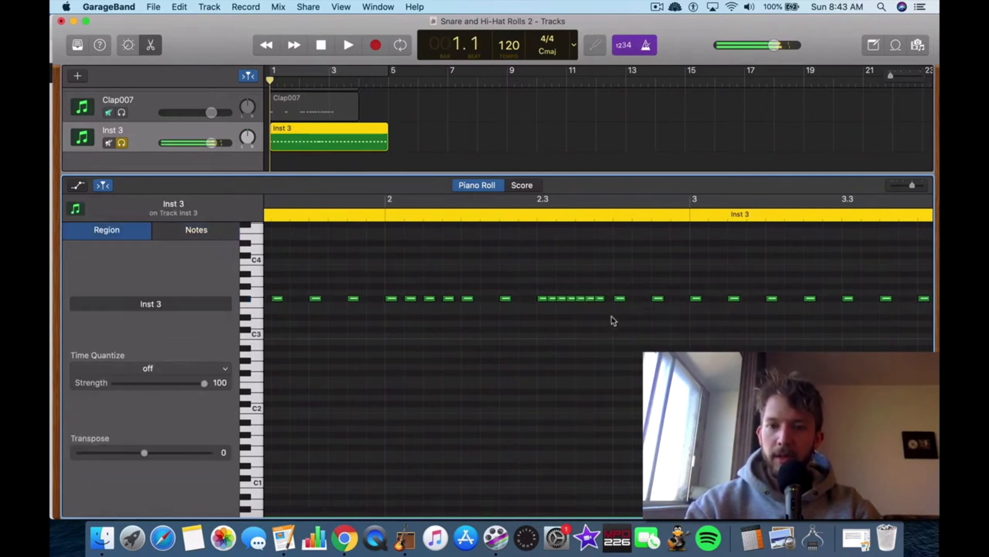
left_click_drag(621, 303, 613, 304)
left_click(624, 349)
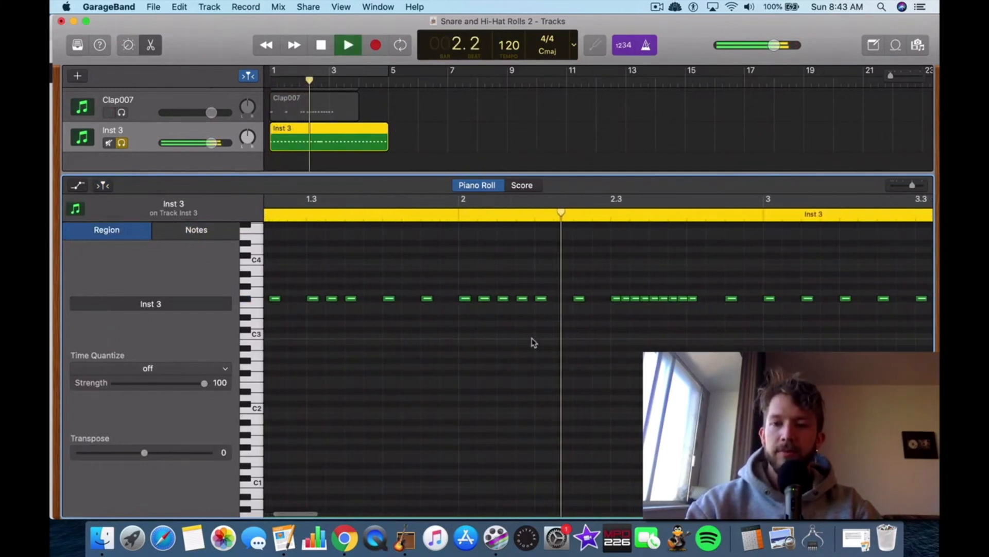
scroll(534, 343, "down", 3)
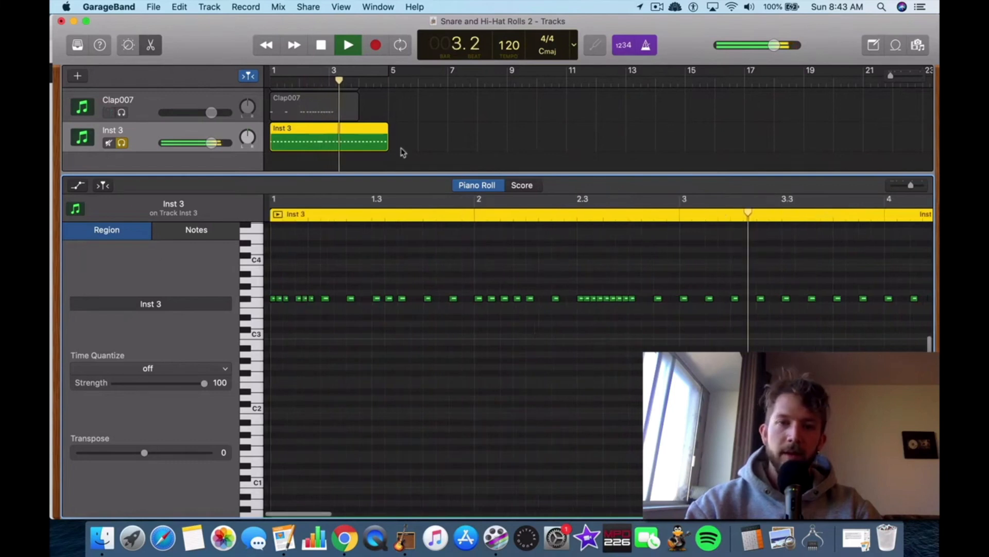
left_click(320, 50)
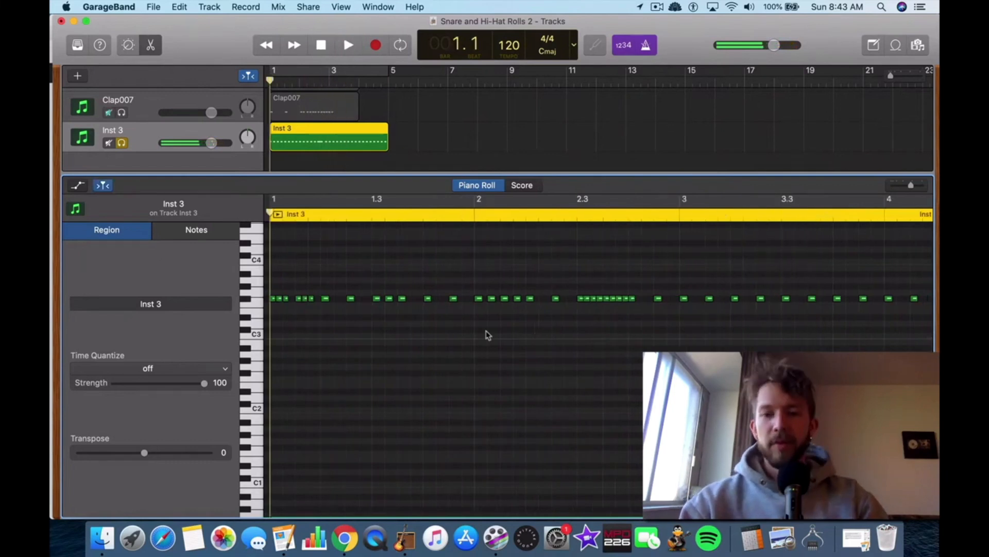
- Delete the fourth note of the thirty-second roll at 2.3 and play back the pattern, replaying the section in bar 2
left_click(601, 299)
left_click(349, 46)
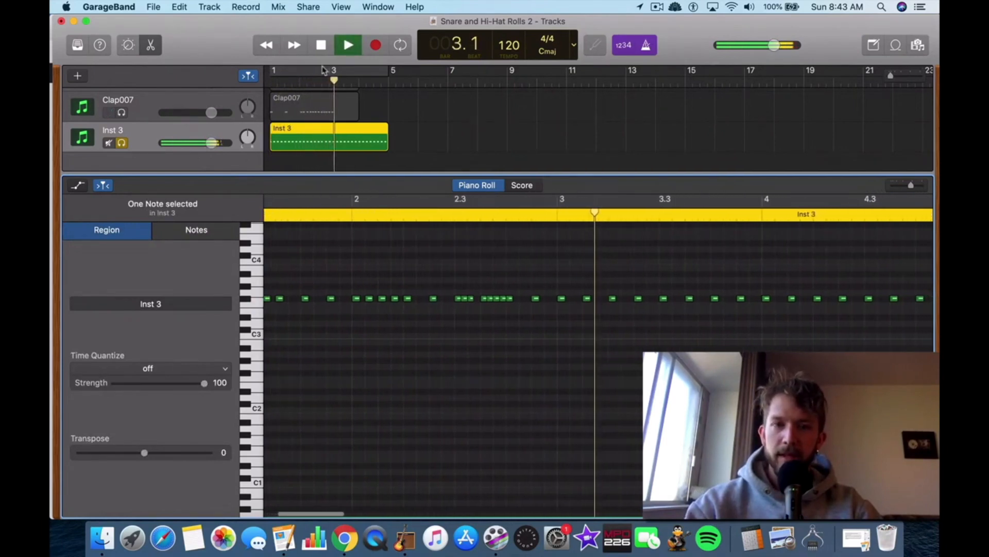
key("space")
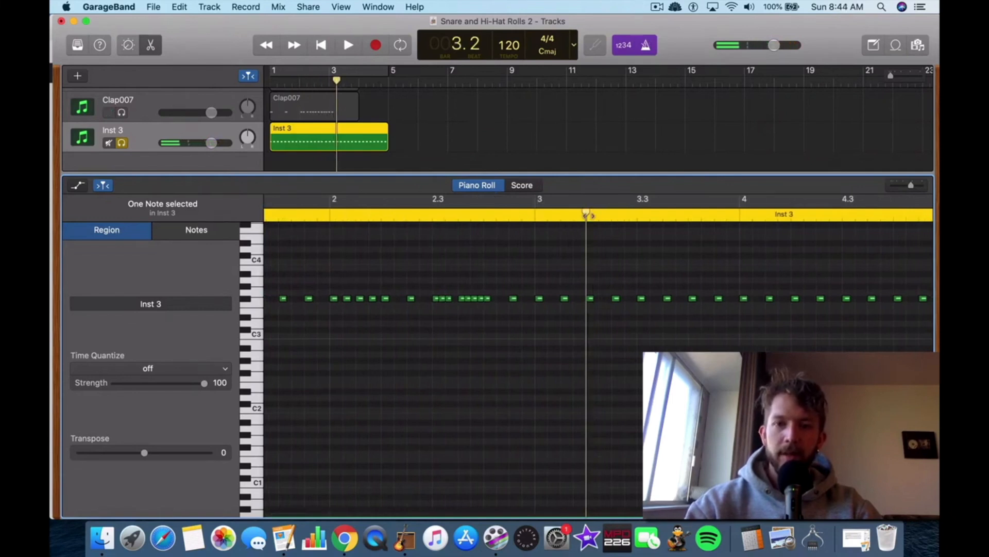
left_click_drag(589, 215, 380, 214)
left_click(357, 44)
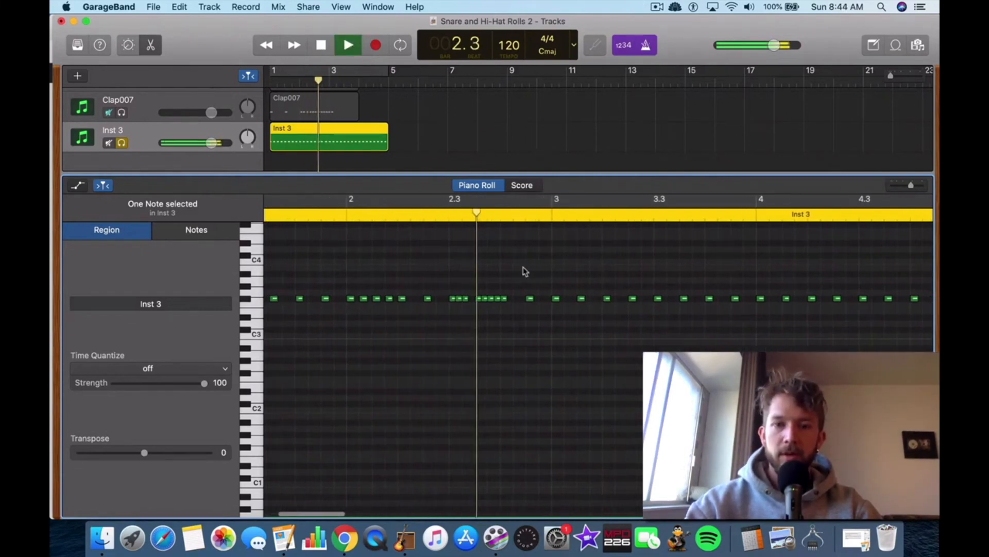
double_click(322, 45)
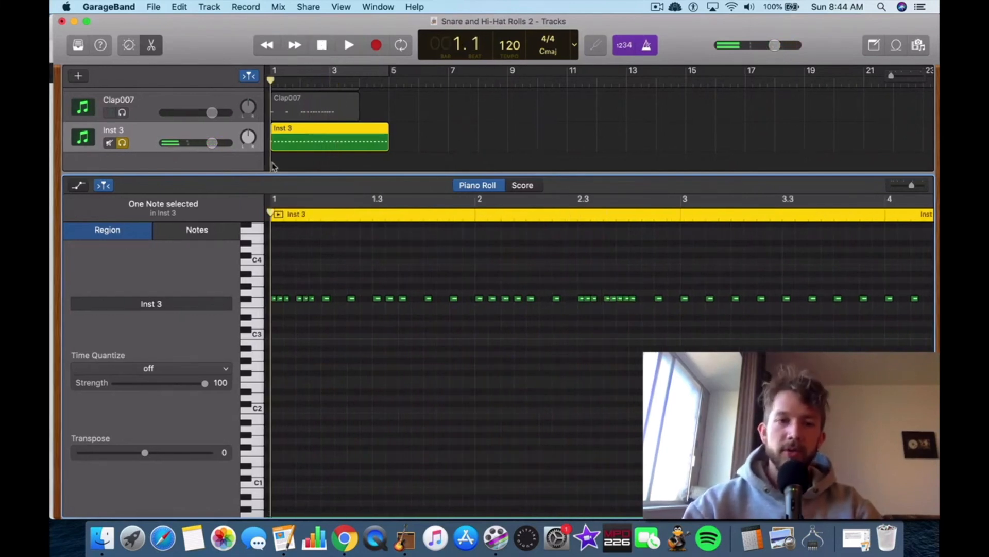
- Add a track with the same settings as the hi-hat track Inst 3 and show its Smart Controls
right_click(146, 132)
left_click(216, 165)
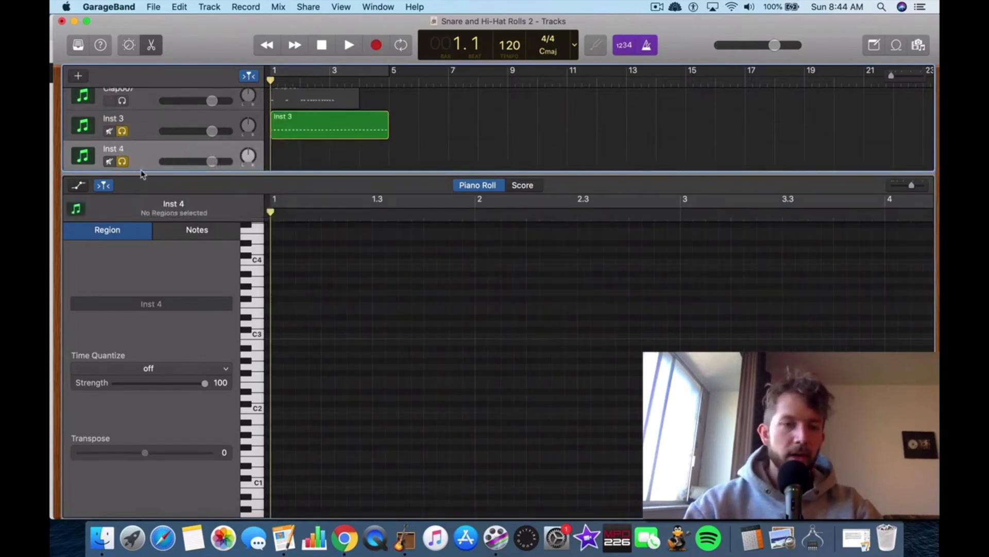
key("b")
double_click(158, 293)
key("b")
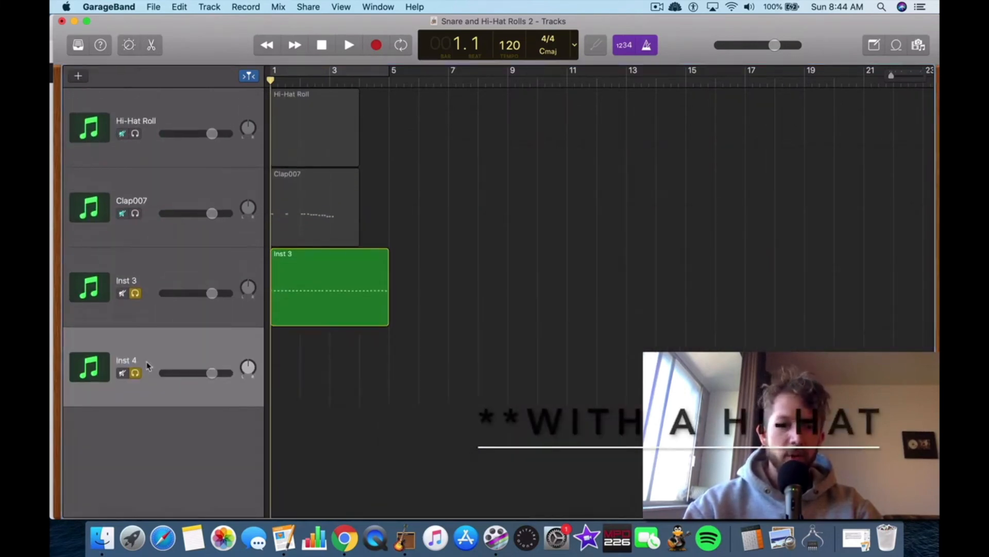
double_click(147, 363)
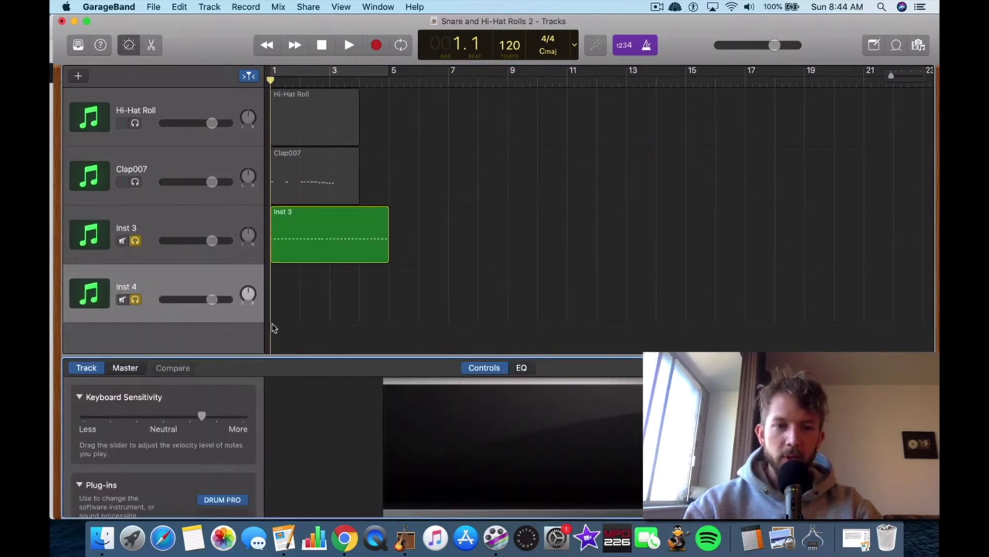
- Create an empty MIDI region on Inst 4 lasting from bar 1 to bar 5 and place a note at its start
right_click(278, 305)
left_click(304, 309)
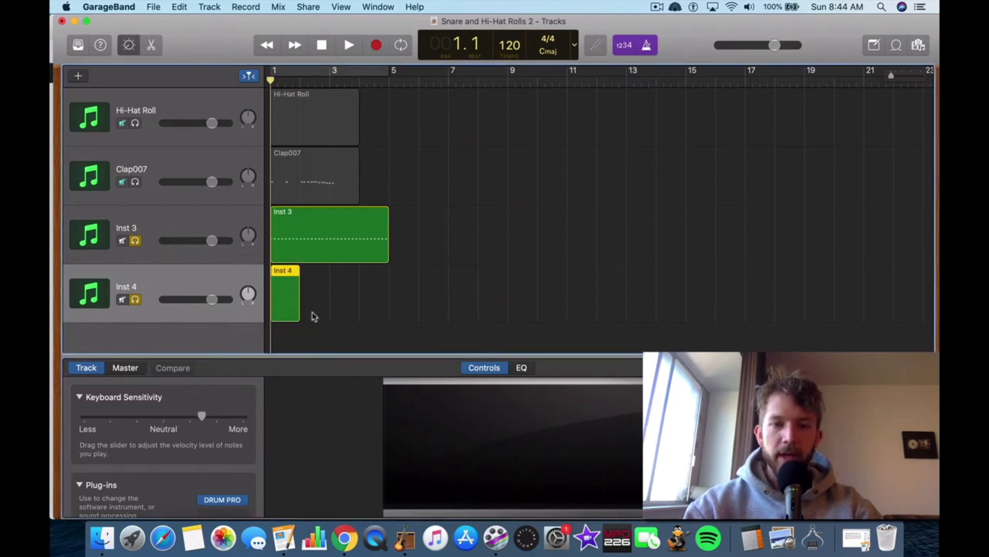
left_click_drag(297, 310, 388, 311)
double_click(346, 308)
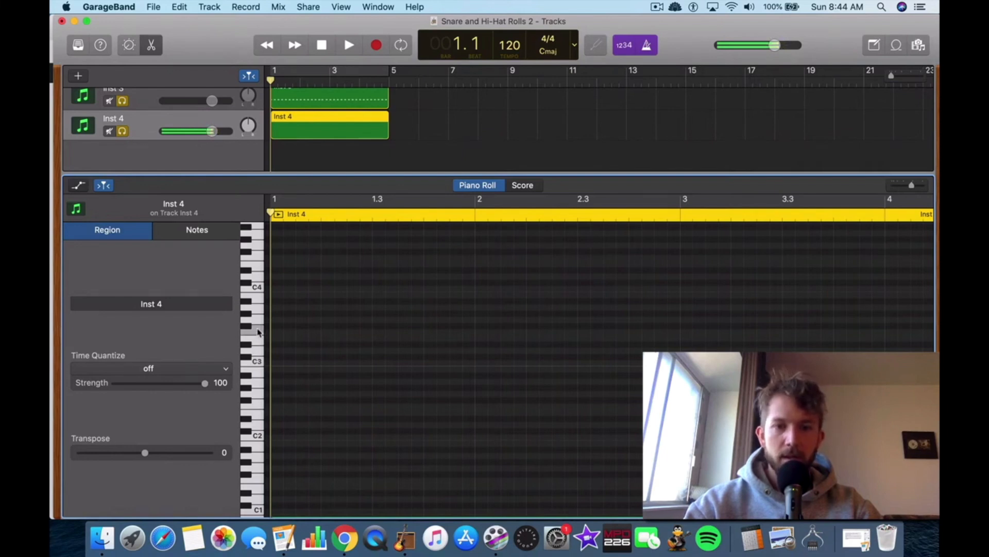
left_click(275, 331, "super")
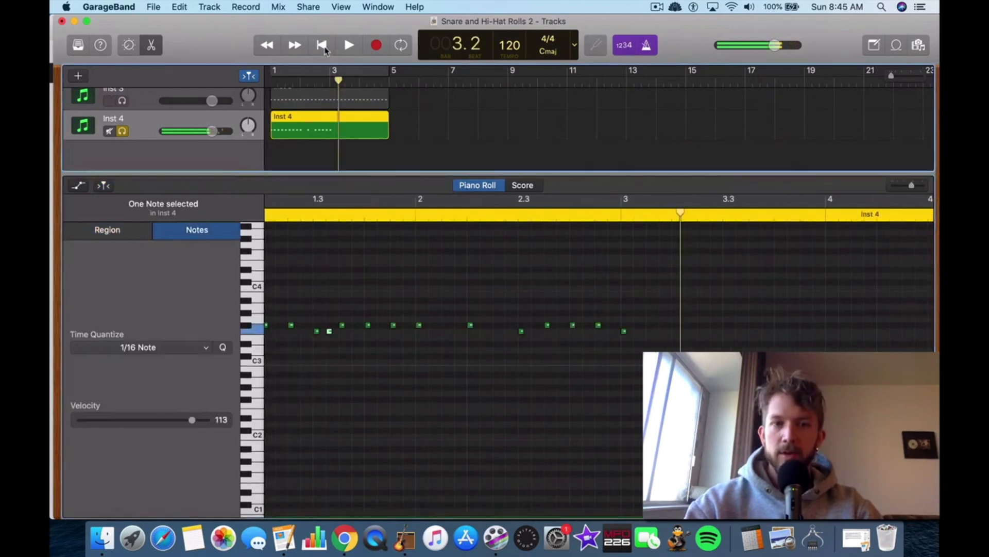
- Turn the note at 2.3 of Inst 4 into a roll of three thirty-second notes and play the region from the beginning
key("space")
scroll(504, 252, "up", 5)
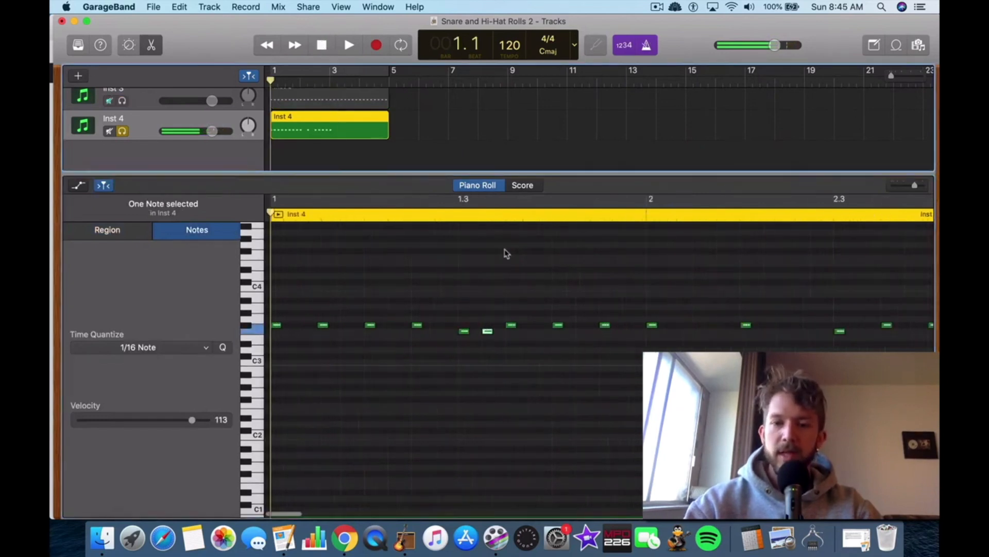
left_click(768, 331)
scroll(742, 332, "right", 3)
left_click_drag(703, 334, 721, 334)
left_click(745, 340)
left_click(735, 334, "super")
scroll(736, 336, "down", 5)
left_click(343, 45)
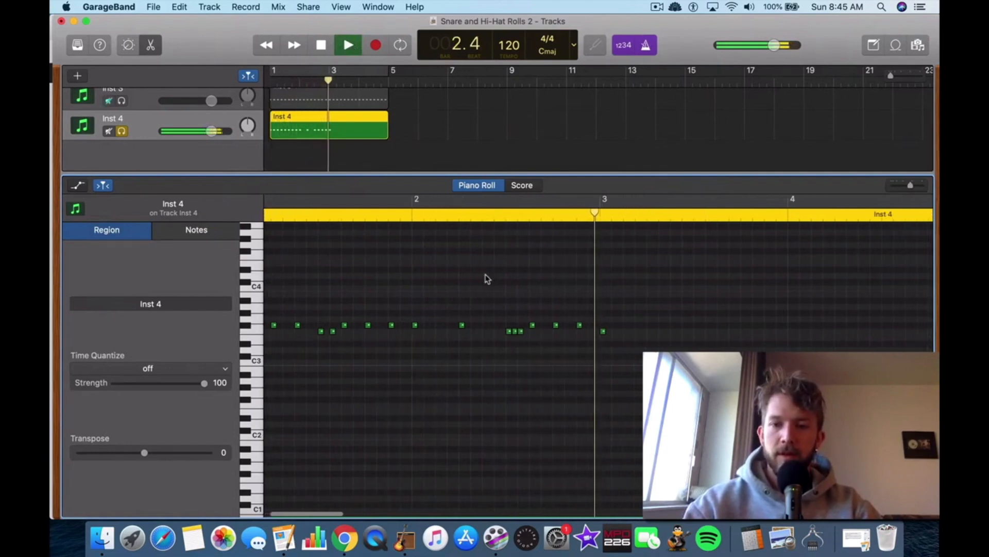
left_click(321, 45)
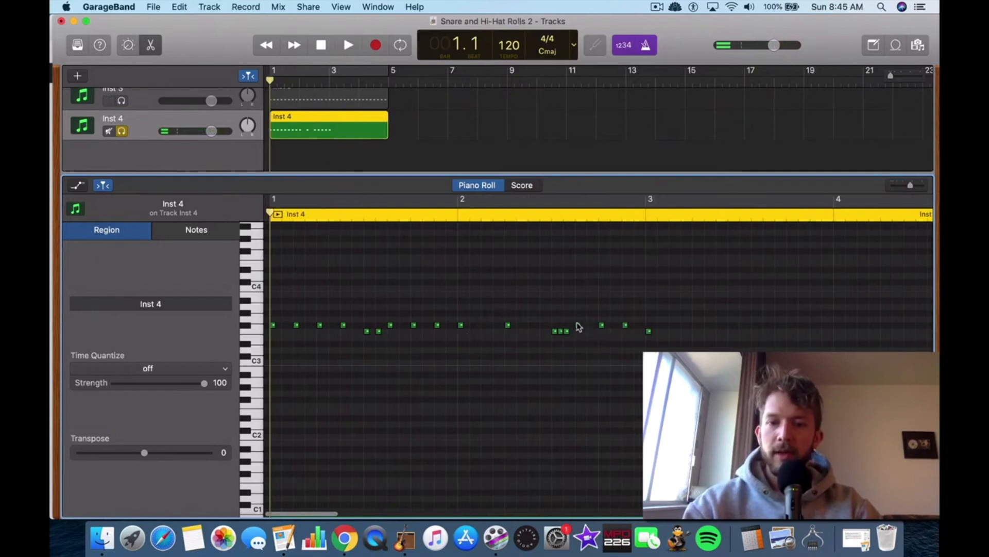
- Delete the higher note following the three-note roll at 2.3 and paste a copy of the roll directly after it
left_click(579, 325)
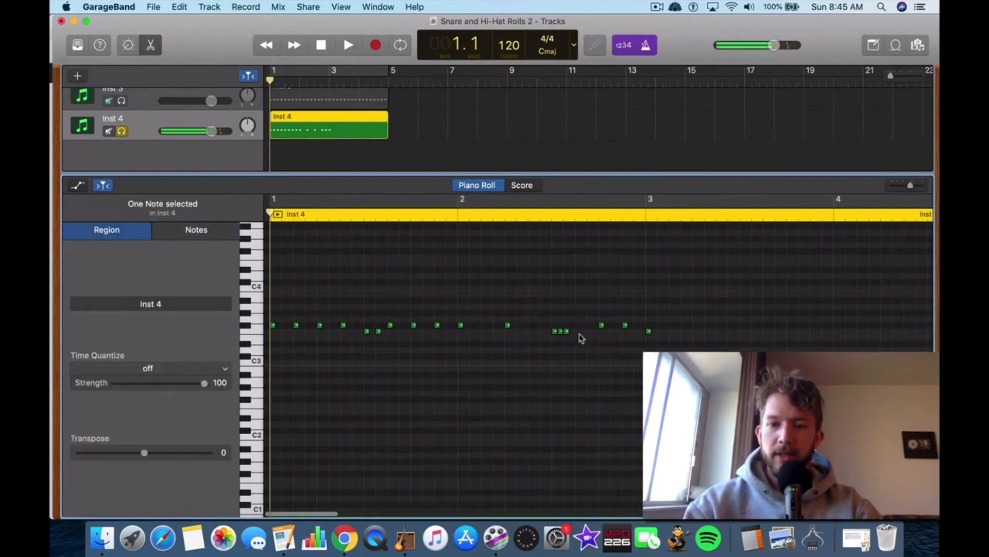
left_click_drag(581, 338, 556, 337)
left_click(570, 338)
left_click_drag(268, 214, 572, 241)
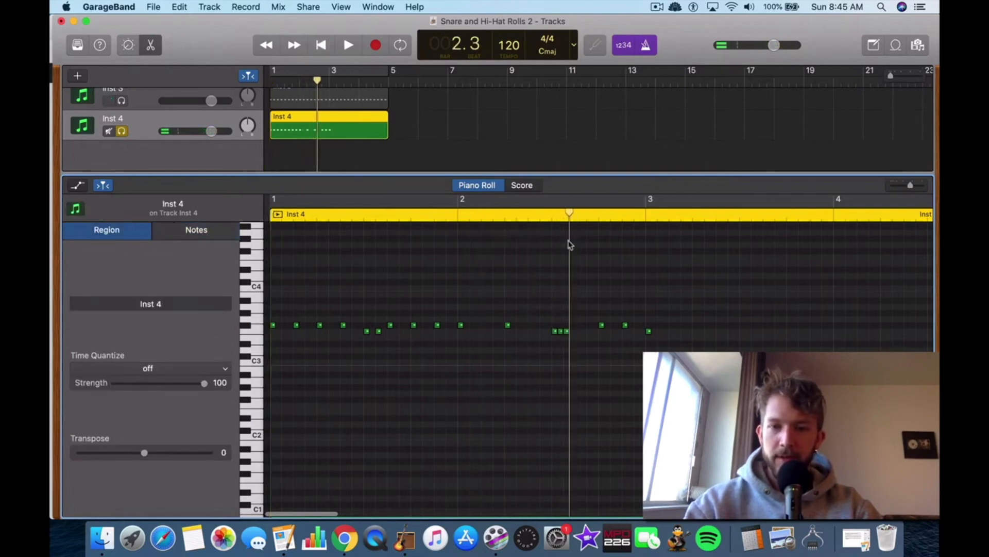
key("super+v")
left_click(573, 369)
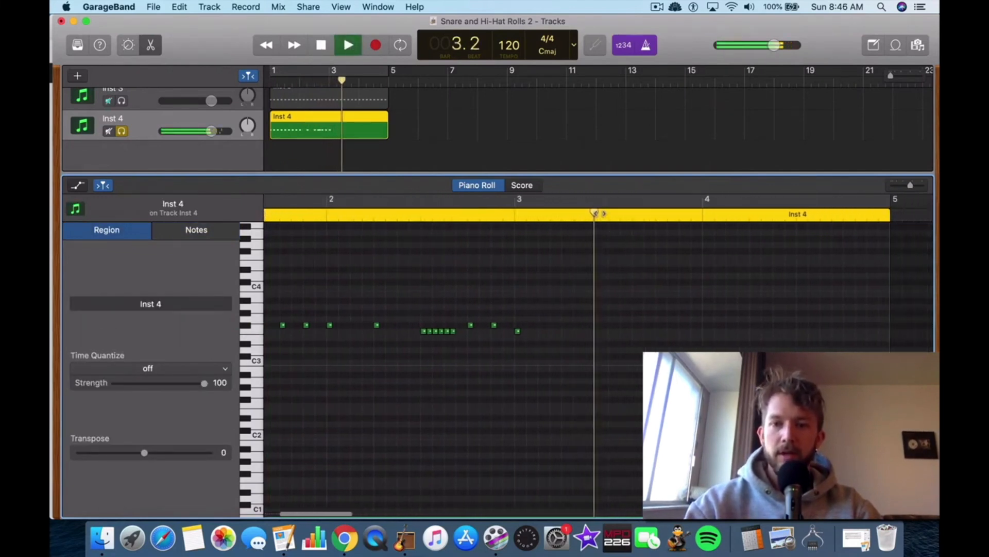
- Listen to the six-note roll in bar 2 several times and return the playhead to the beginning
left_click(375, 217)
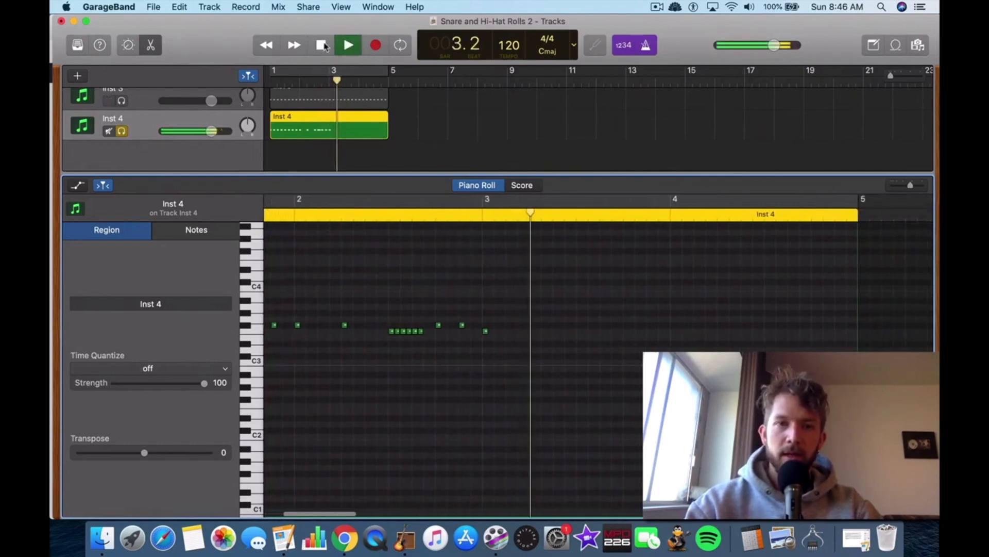
key("space")
left_click(297, 218)
left_click(343, 51)
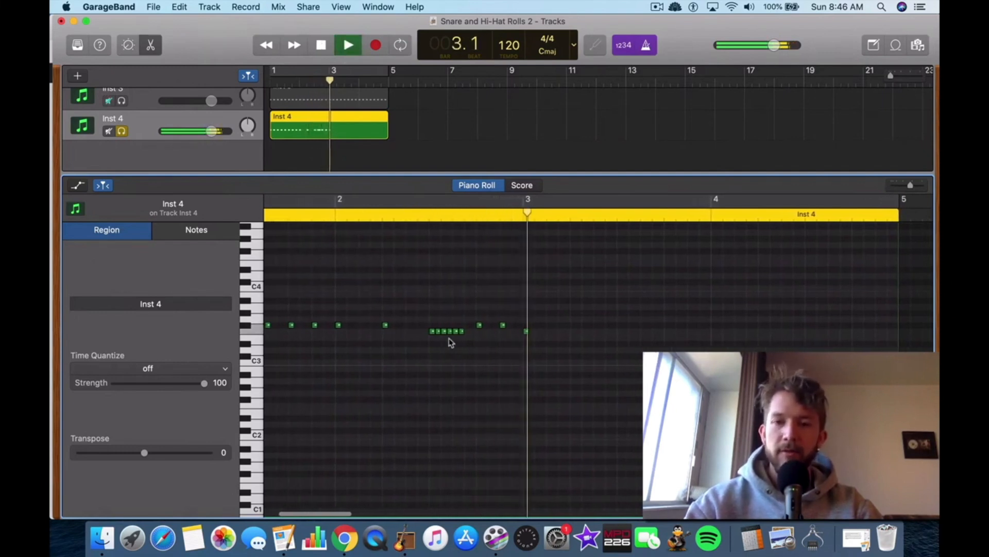
key("space")
key("Return")
- Enlarge the tracks area until all four tracks are shown above the piano roll
scroll(430, 364, "up", 5)
scroll(433, 364, "up", 2)
left_click_drag(323, 173, 342, 411)
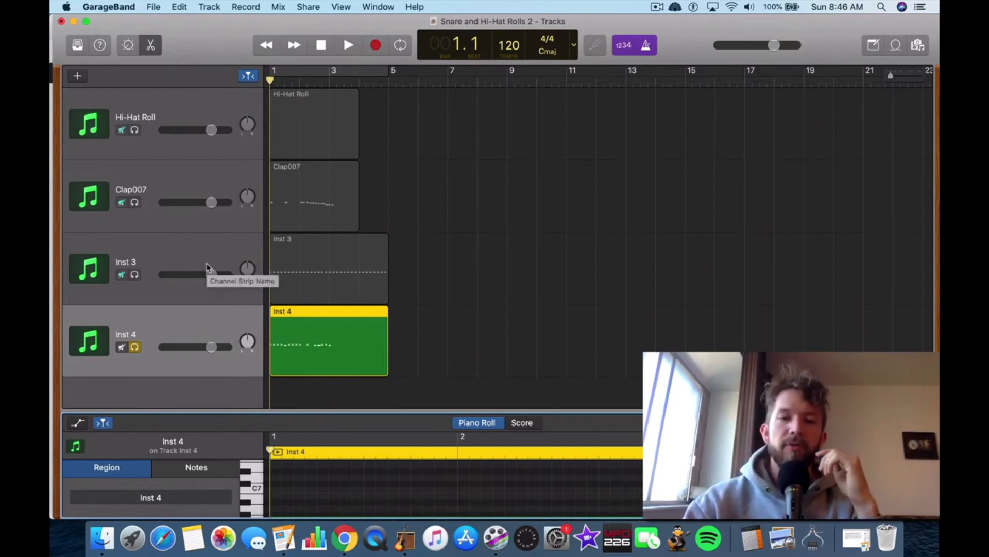
- Turn off solo on the Inst 4 track and select the Inst 3 track
left_click(134, 352)
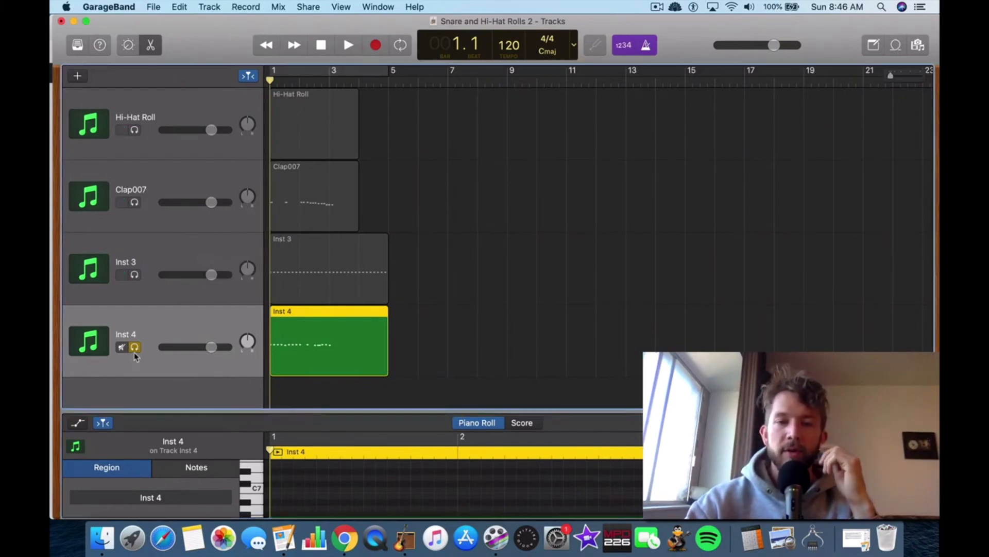
left_click(134, 350)
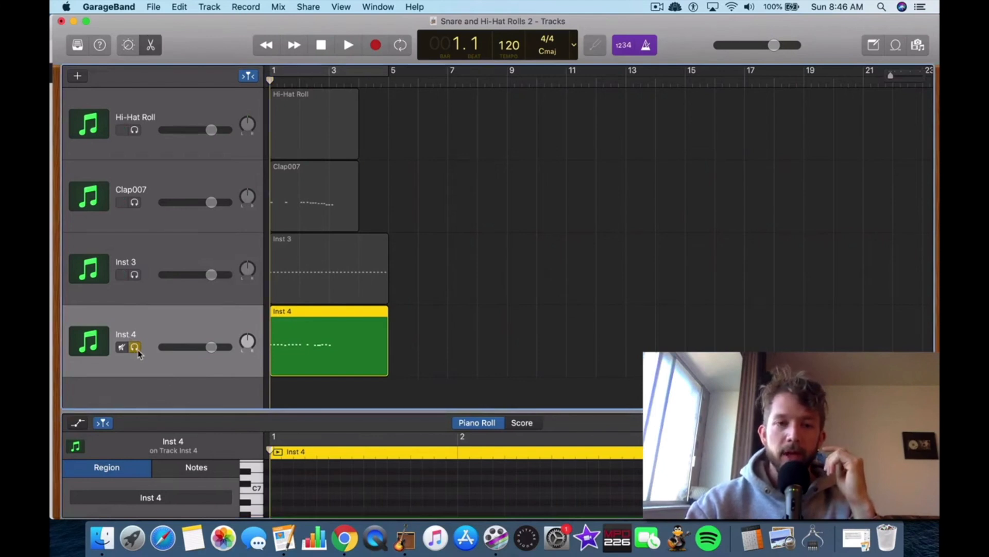
left_click(210, 263)
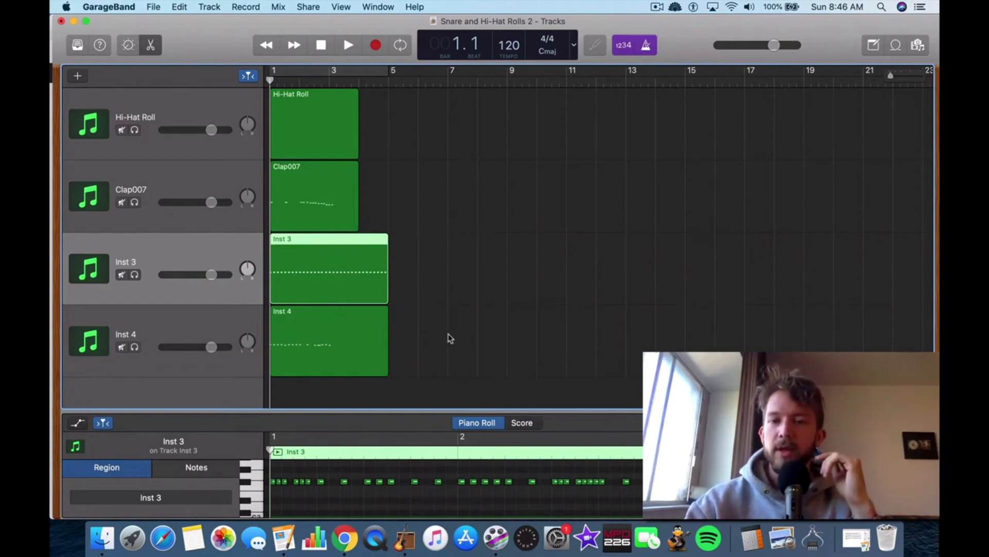
- Enlarge the piano roll slightly below the tracks area
left_click_drag(442, 409, 442, 393)
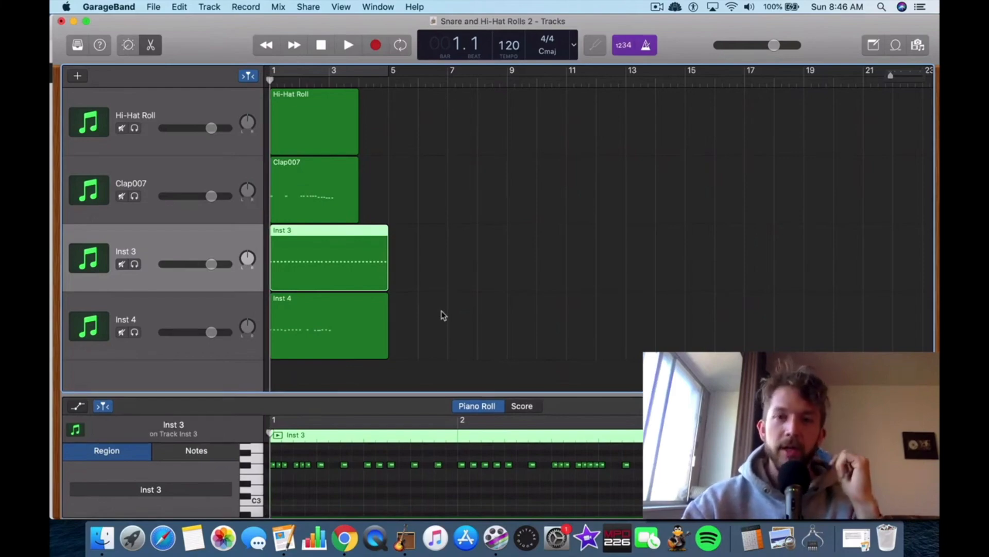
- Switch to Chrome and review the hi-hat and snare roll article down to its section on downloading drum samples
key("ctrl+Up")
left_click(573, 176)
scroll(463, 278, "down", 8)
scroll(463, 278, "up", 7)
scroll(463, 281, "up", 10)
scroll(463, 278, "down", 12)
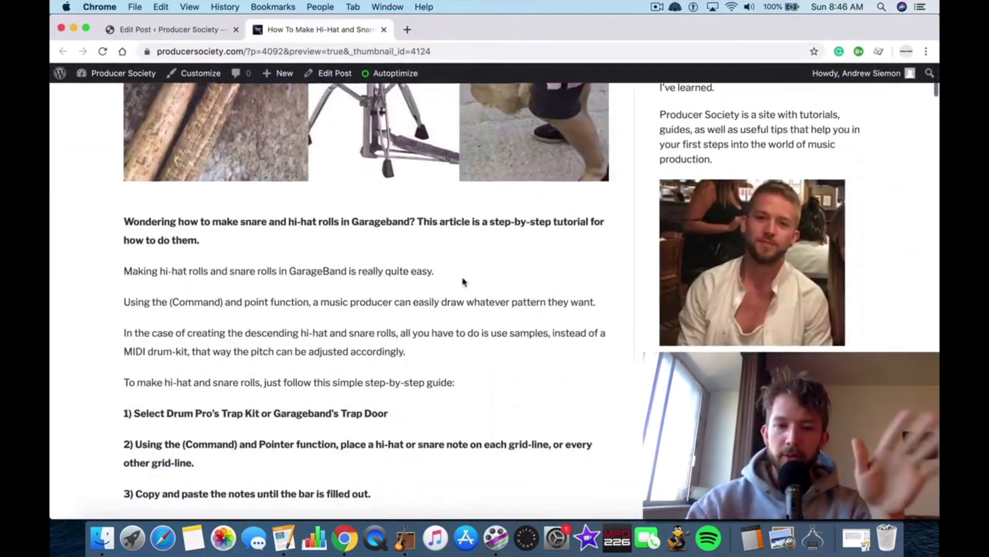
scroll(462, 278, "down", 15)
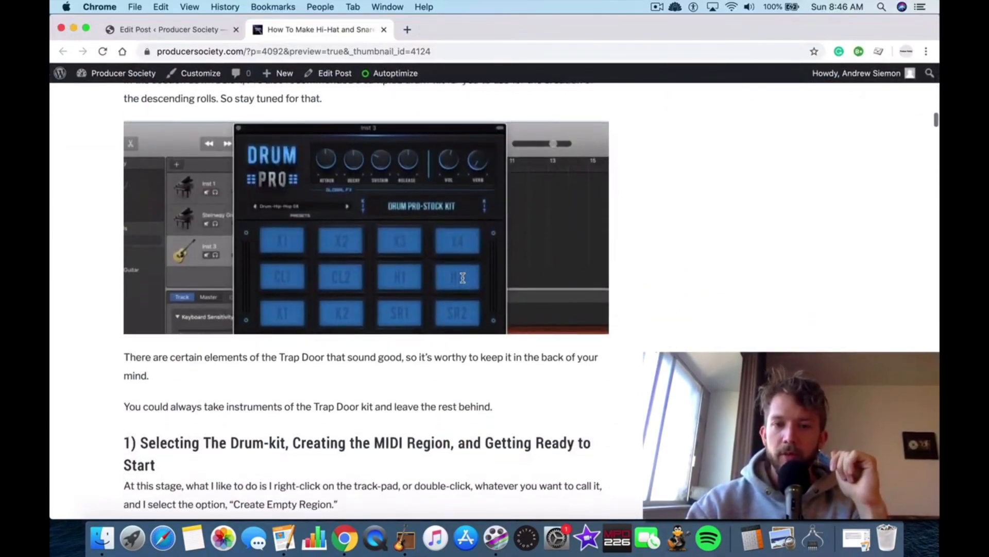
scroll(463, 278, "down", 20)
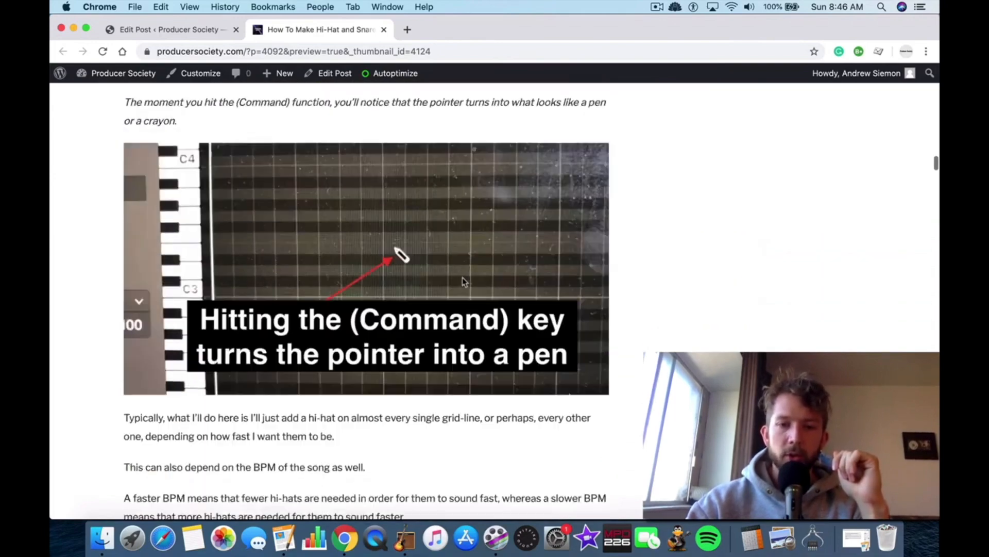
scroll(463, 278, "down", 20)
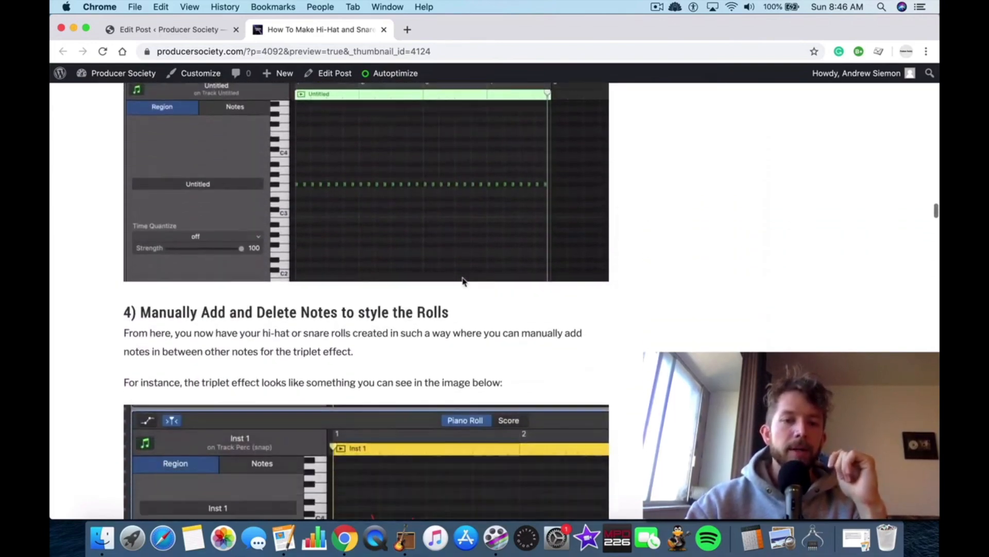
scroll(464, 282, "down", 20)
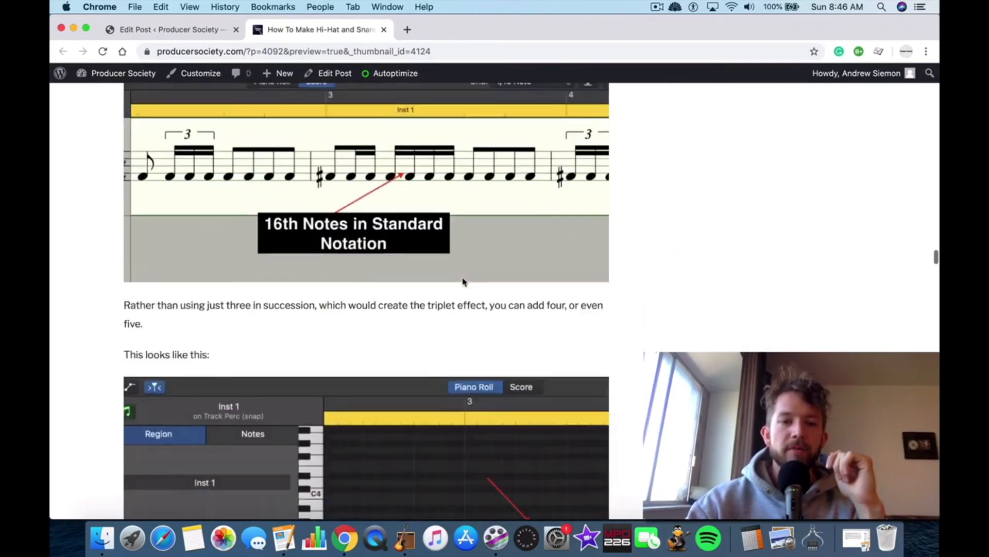
scroll(464, 282, "down", 20)
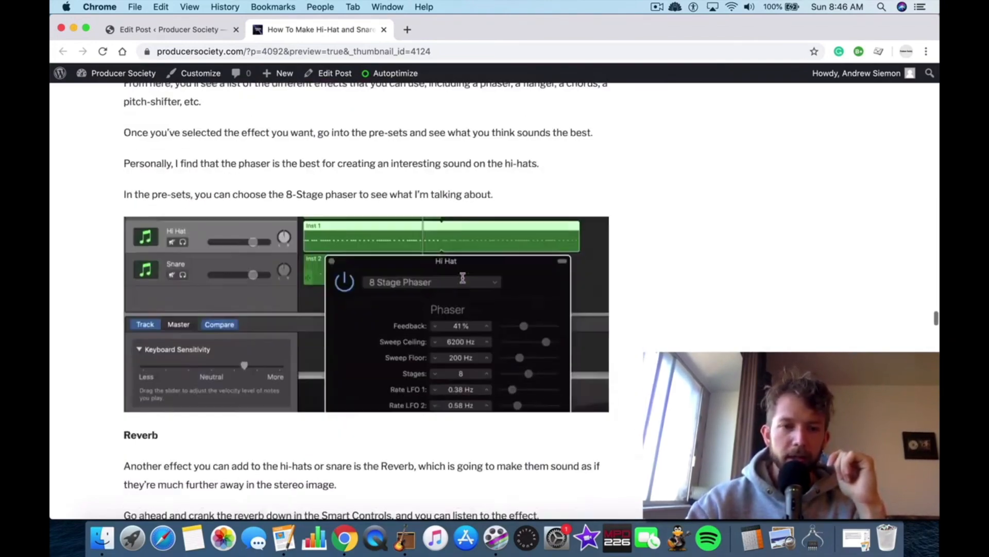
scroll(464, 282, "down", 20)
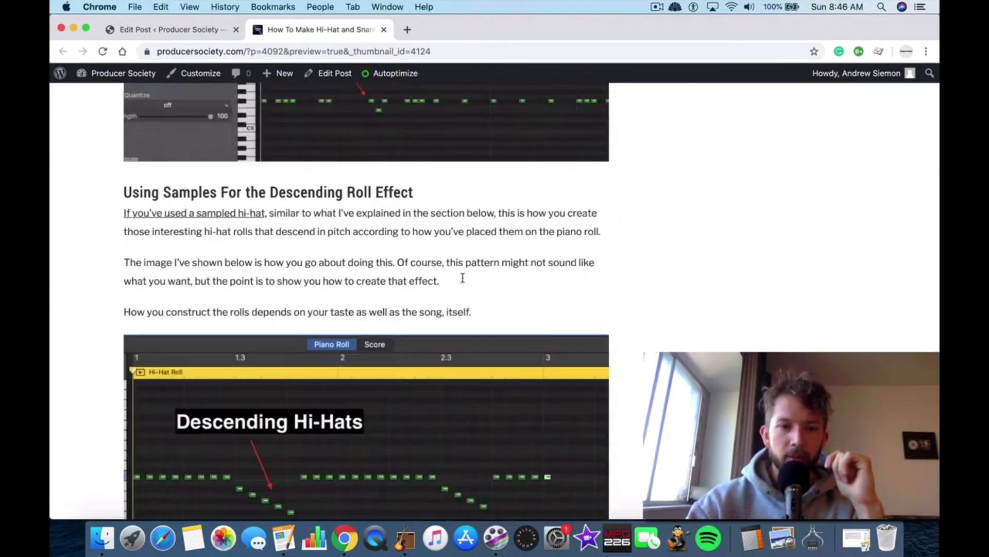
scroll(464, 282, "down", 20)
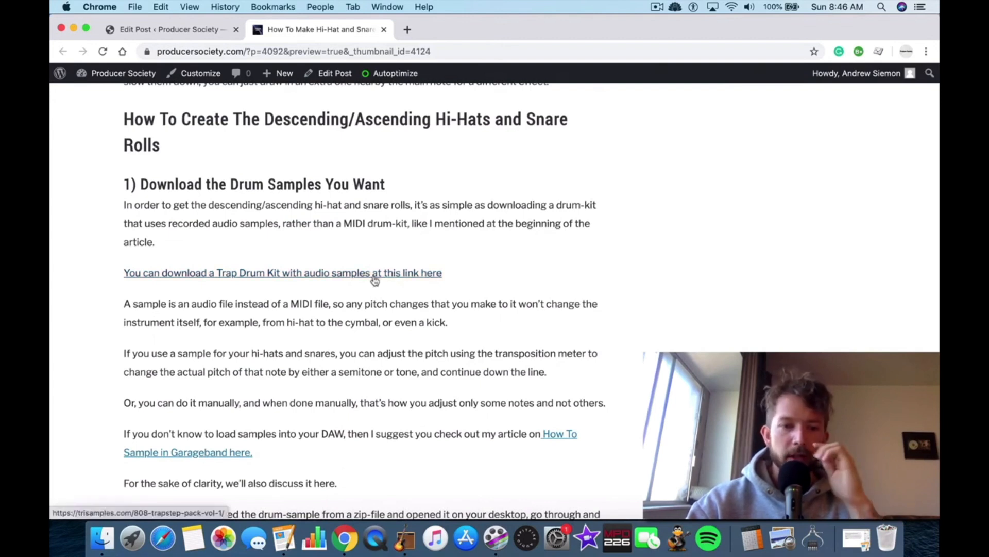
- Open the article's Trap Drum Kit link, examine the 808 Trapstep Vol 1 page's contents, and close the page
left_click(374, 279)
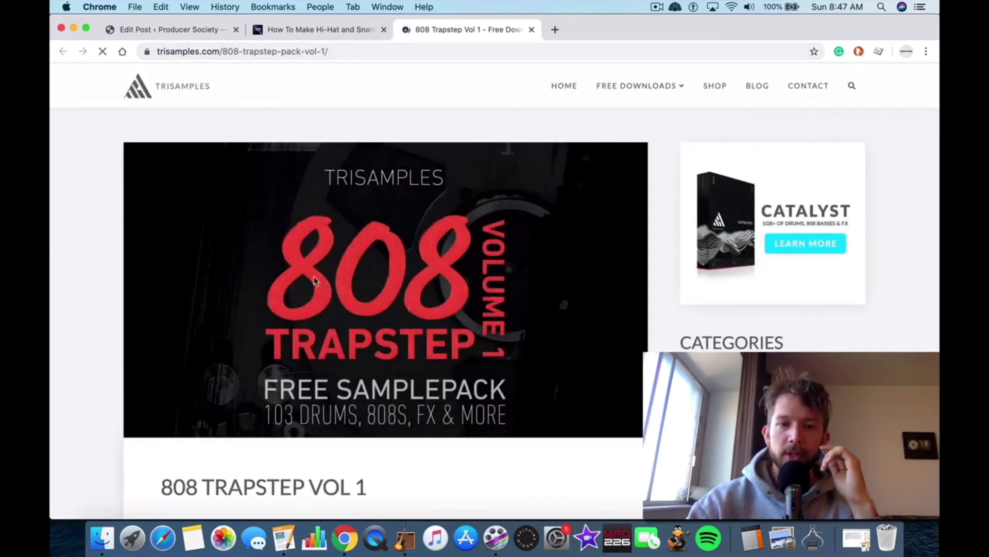
scroll(408, 283, "down", 15)
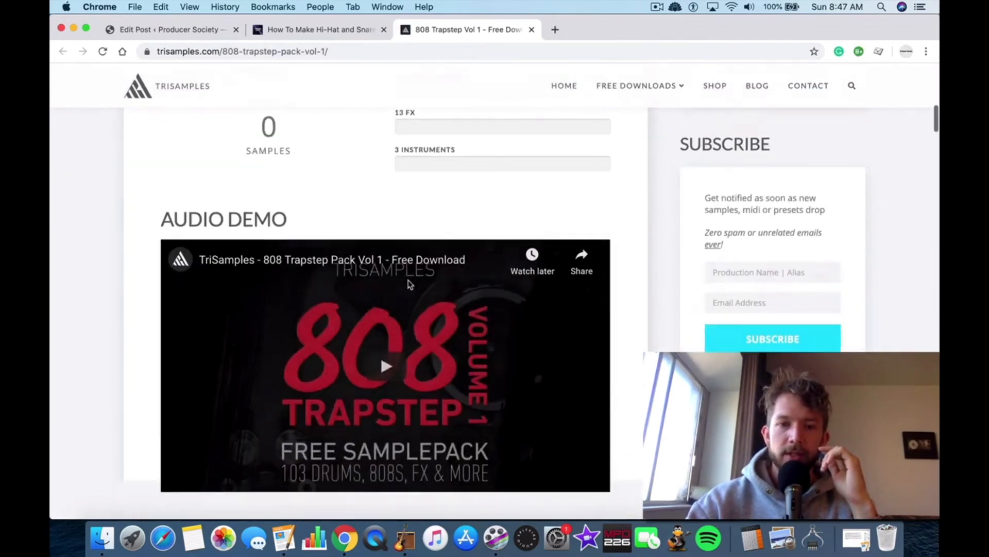
scroll(432, 215, "up", 15)
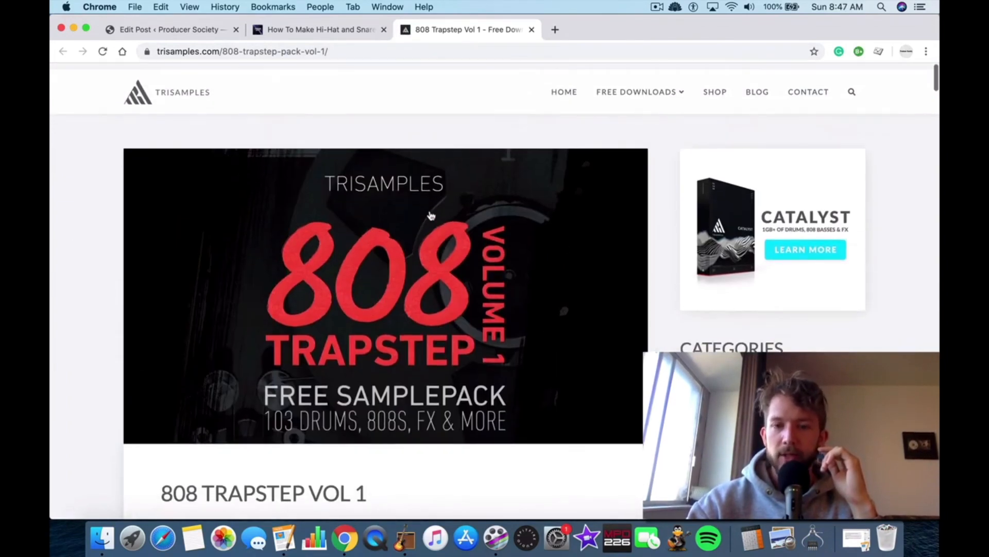
scroll(521, 227, "down", 10)
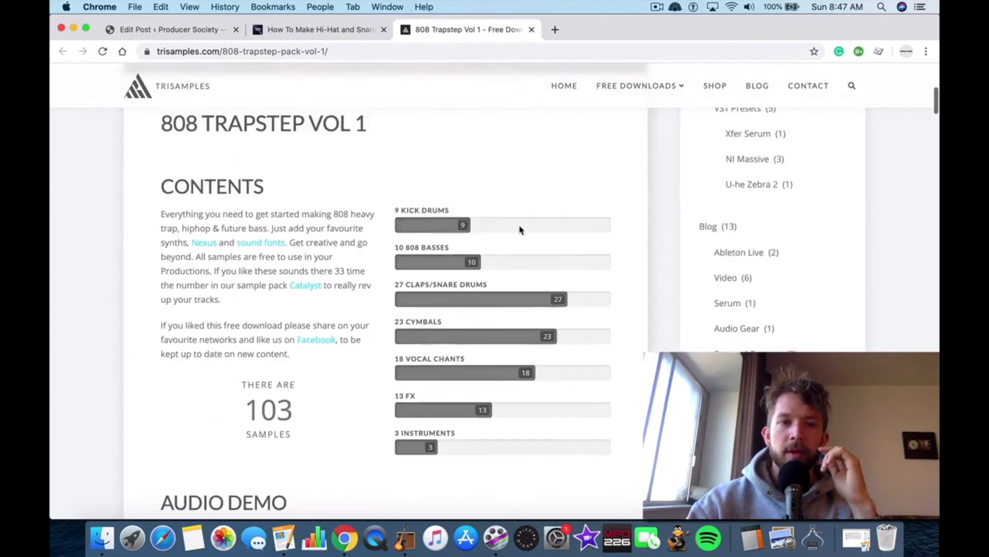
scroll(521, 228, "up", 10)
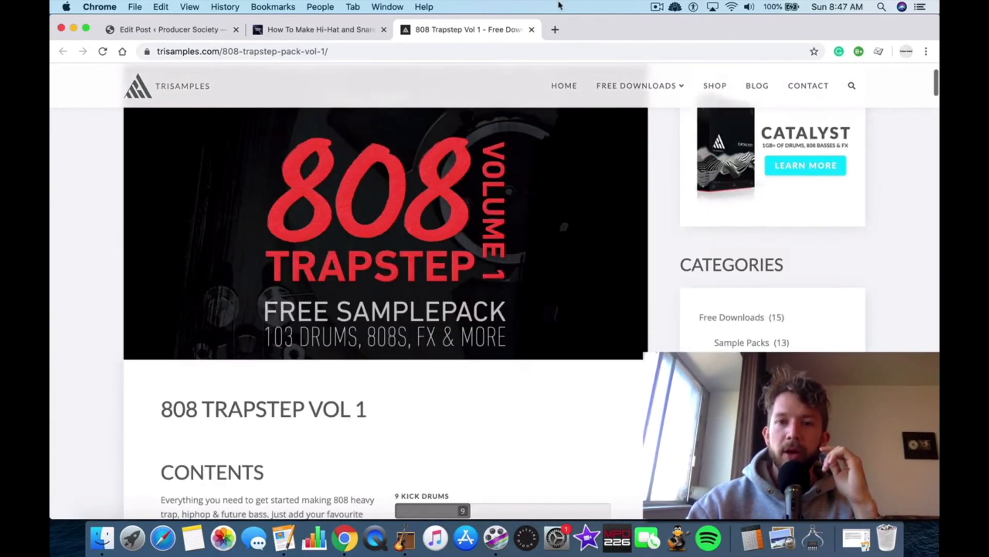
left_click(532, 30)
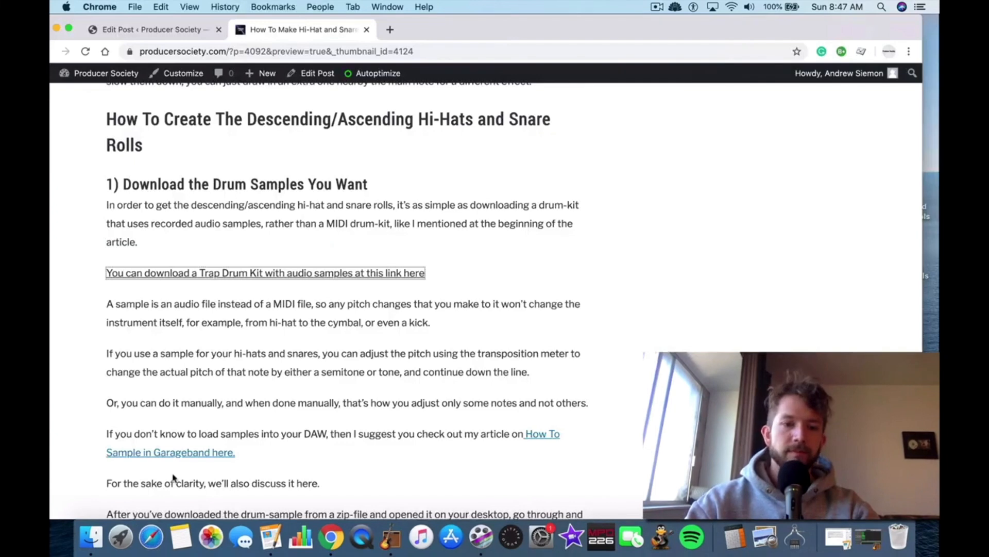
- Open the Trap Drum Kit link again and download the 808 Trapstep Pack Vol 1
left_click(243, 273)
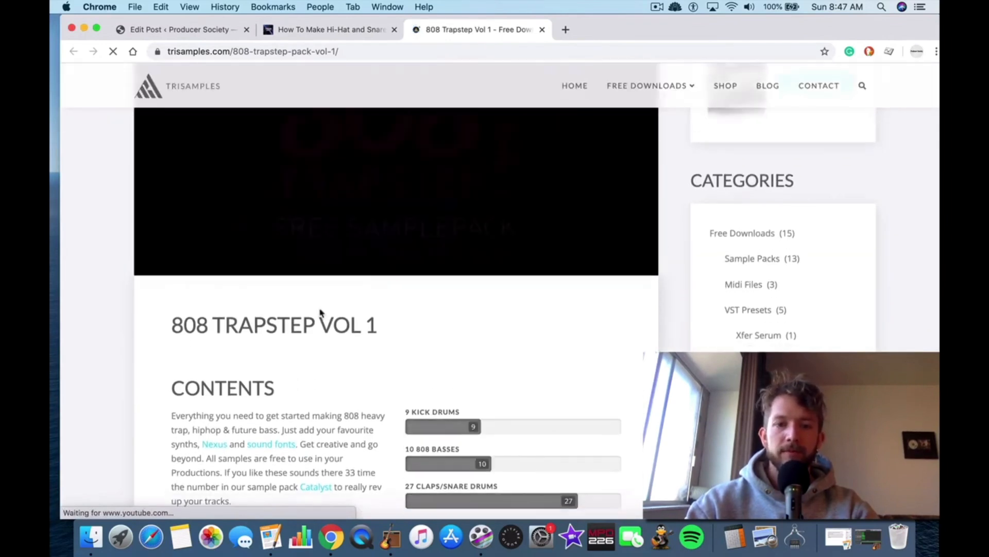
scroll(369, 376, "down", 10)
scroll(370, 374, "down", 5)
left_click(387, 355)
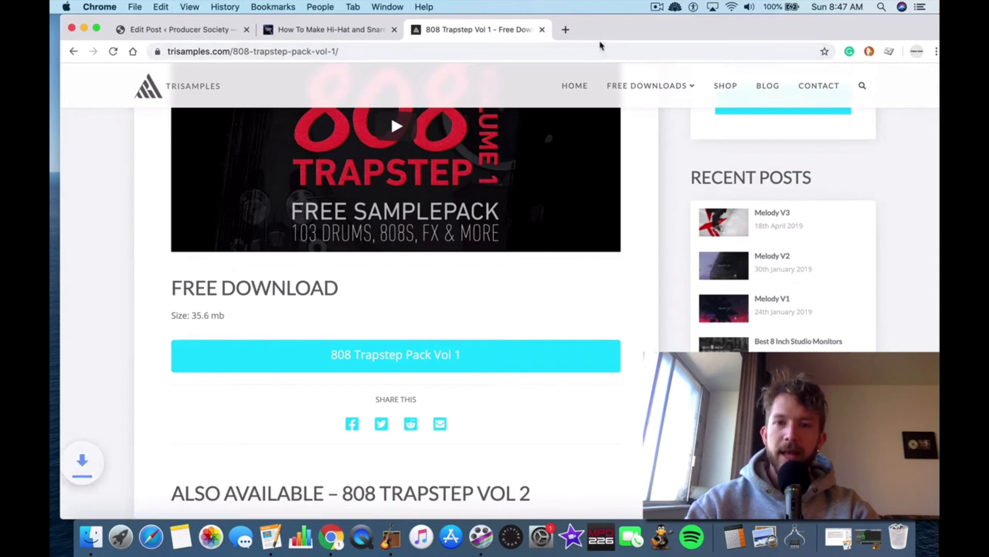
- Minimize the browser window to reveal the desktop and extract the downloaded TriSamples 808 Trapstep zip file
left_click_drag(627, 32, 745, 32)
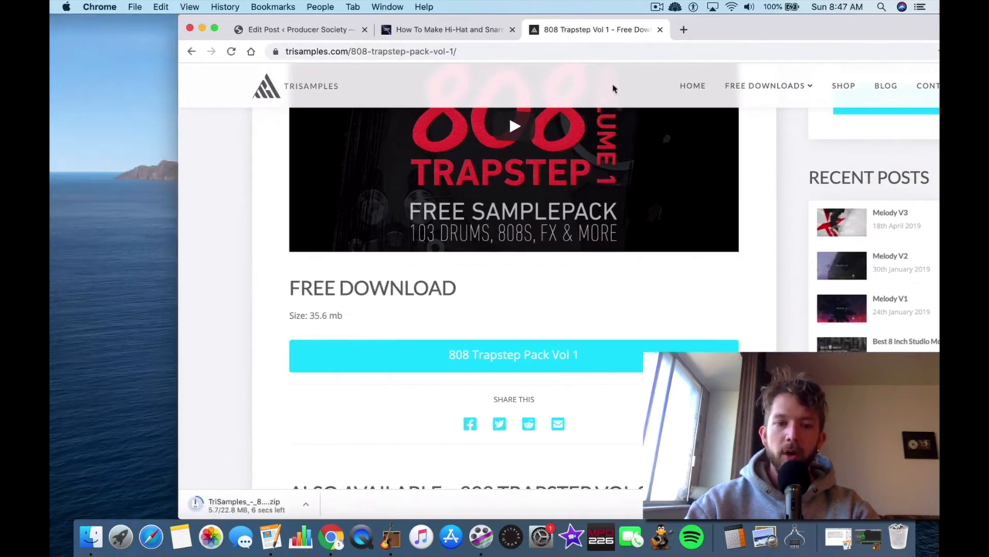
left_click(72, 8)
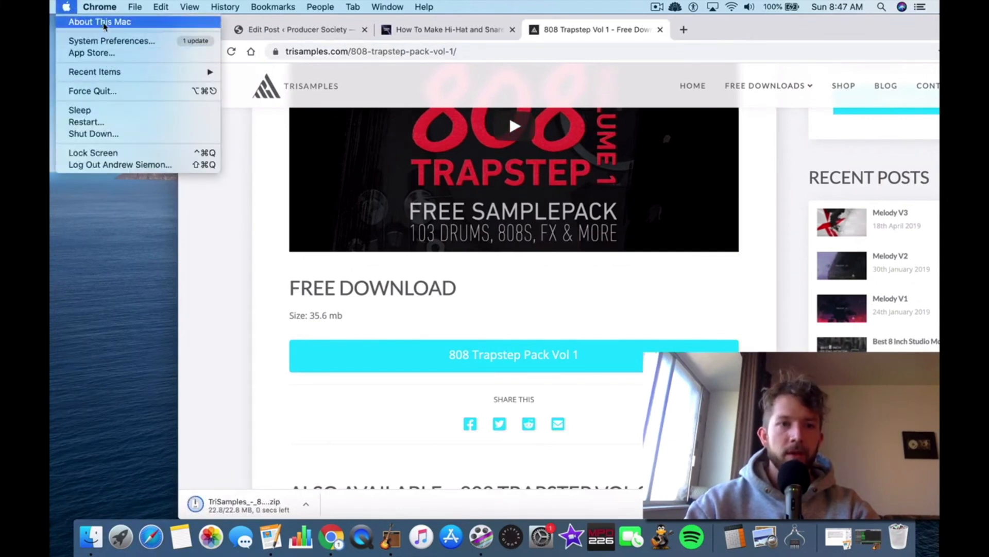
left_click(311, 194)
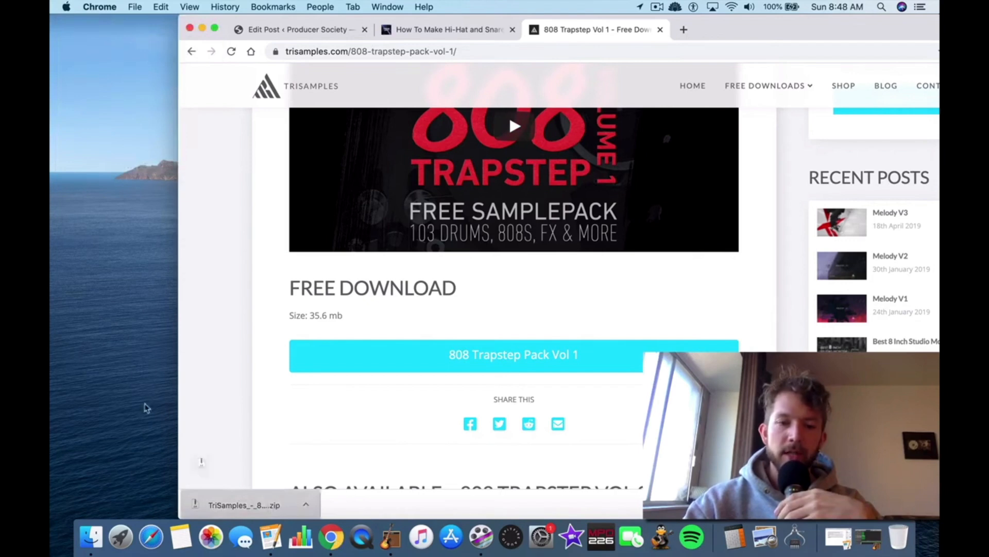
double_click(751, 31)
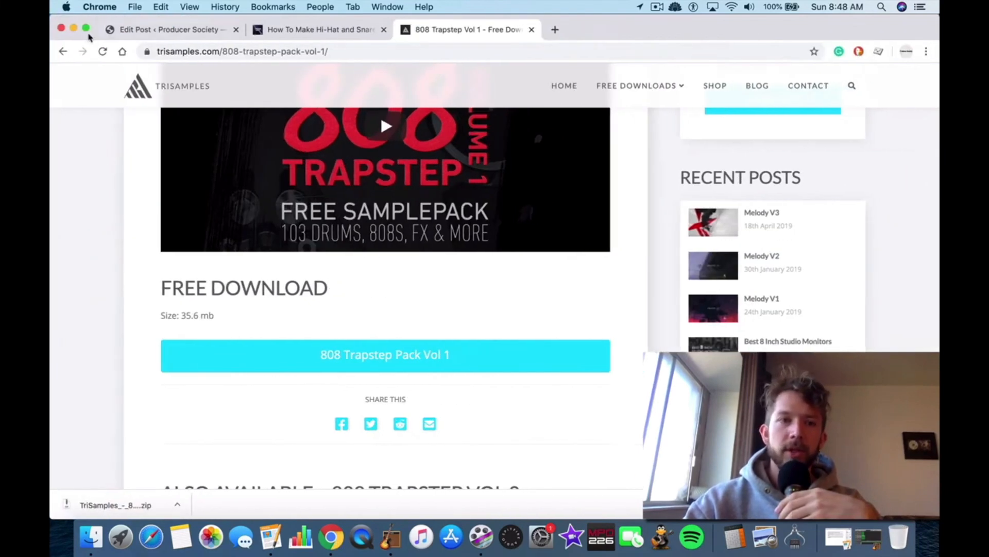
left_click(73, 29)
double_click(598, 41)
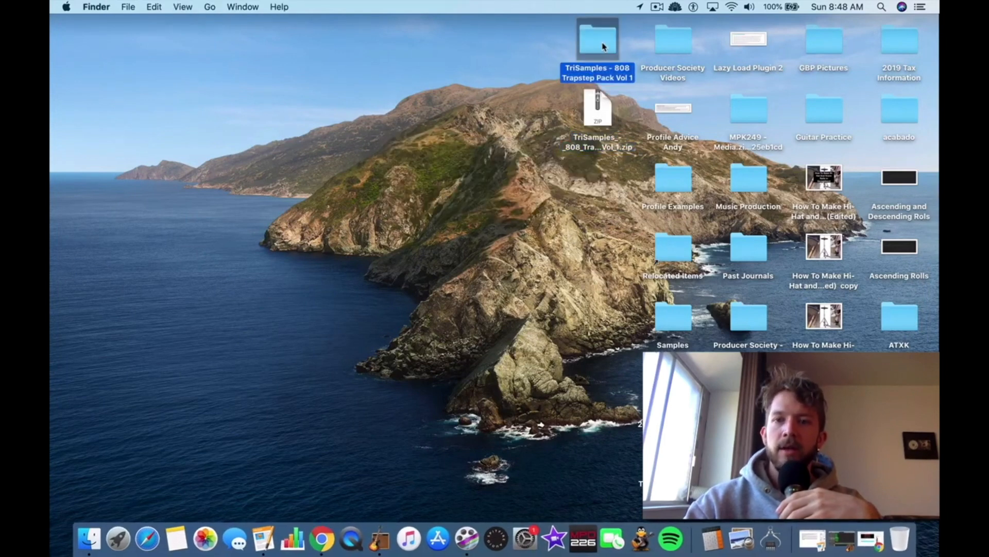
- Look through the Hats & Cymbals and Snares & Claps folders of the extracted TriSamples pack and close the window
double_click(601, 44)
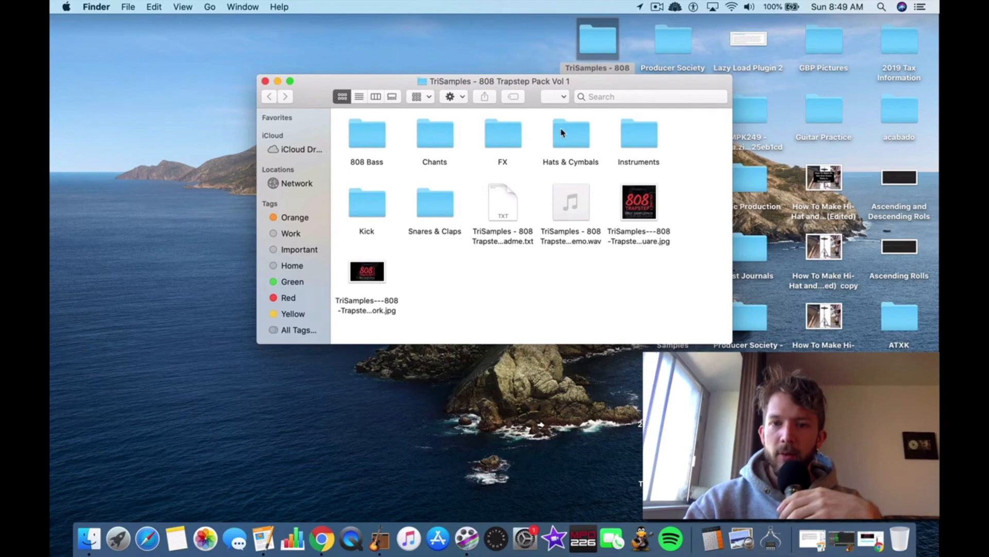
double_click(561, 133)
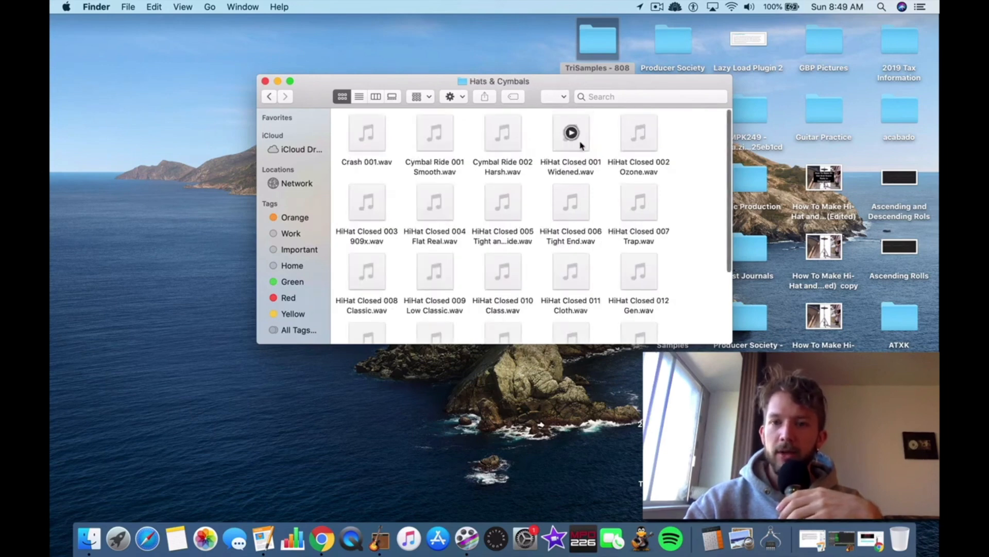
left_click(272, 99)
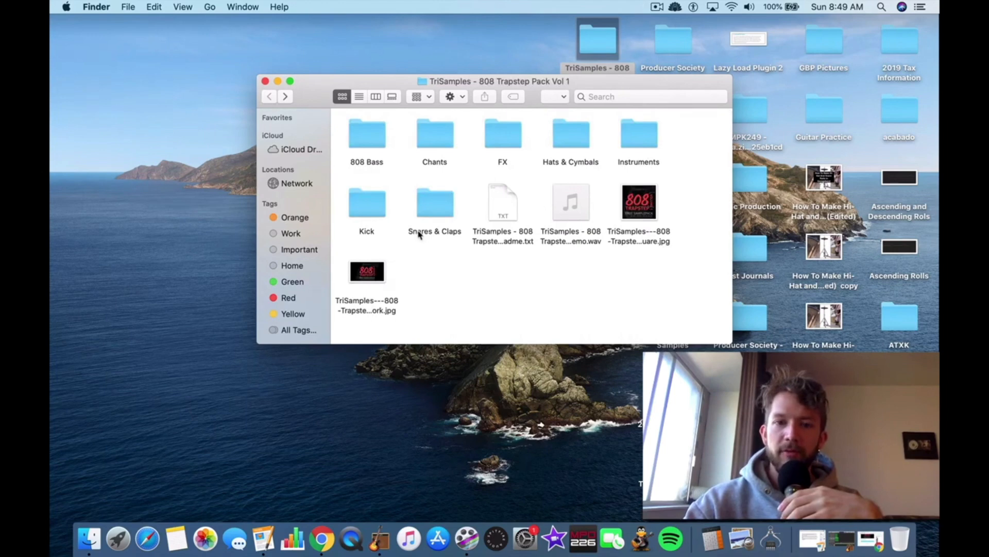
left_click(430, 213)
mouse_move(446, 207)
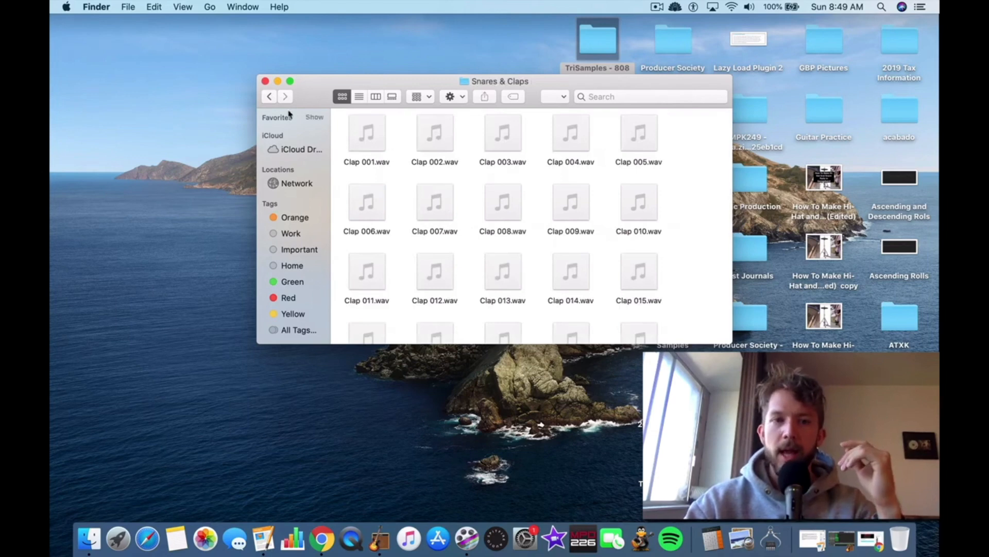
left_click(265, 81)
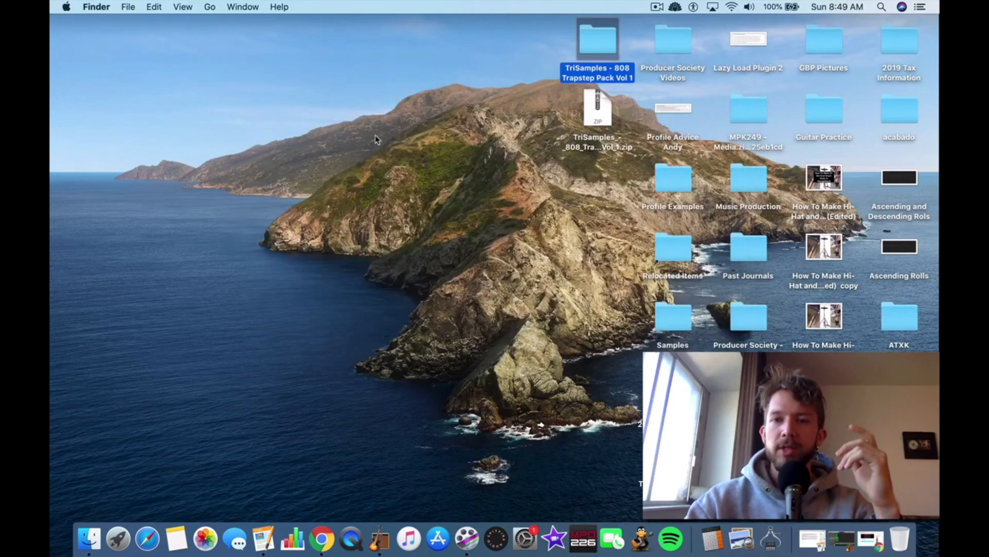
- Switch back to Chrome and review the article's instructions on loading samples into the AUSampler plug-in
left_click(335, 544)
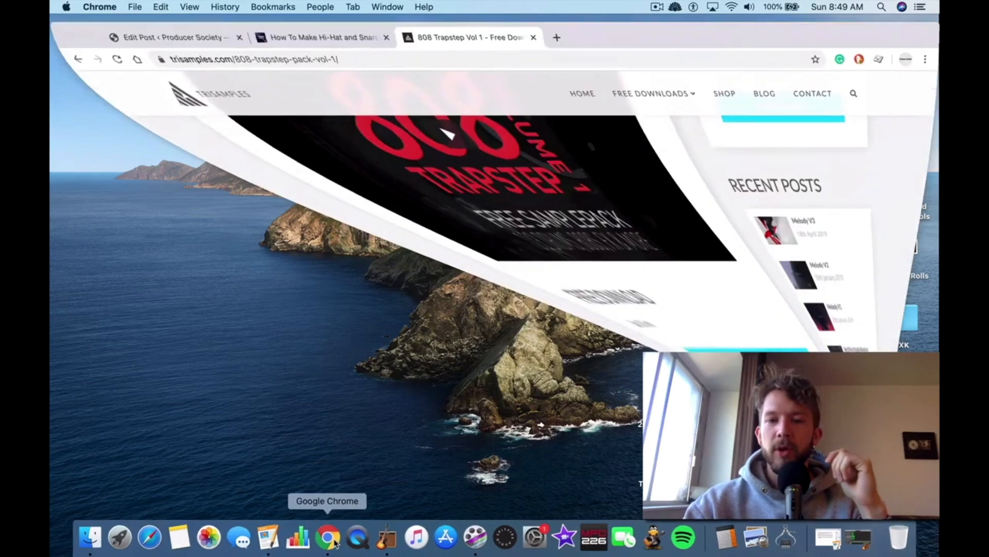
left_click(348, 32)
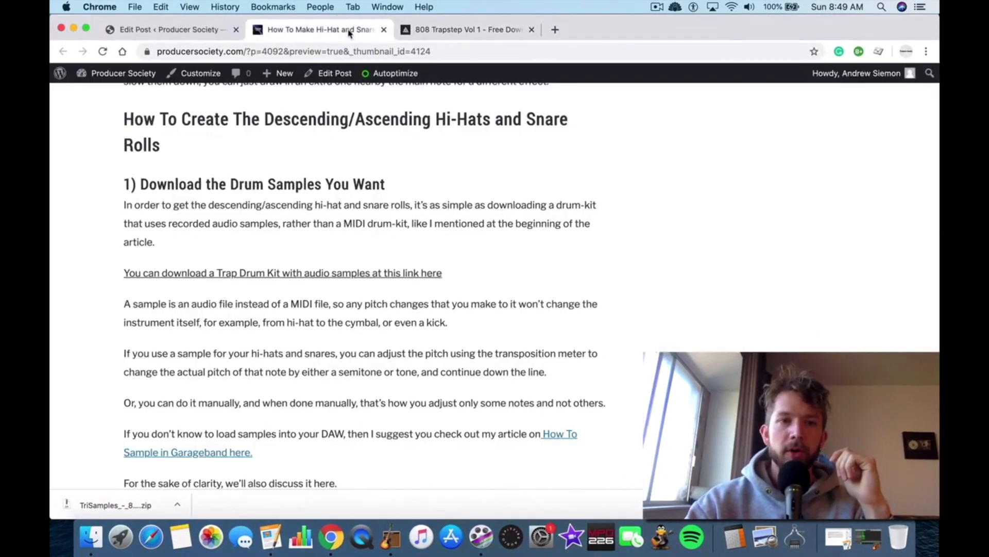
left_click(187, 29)
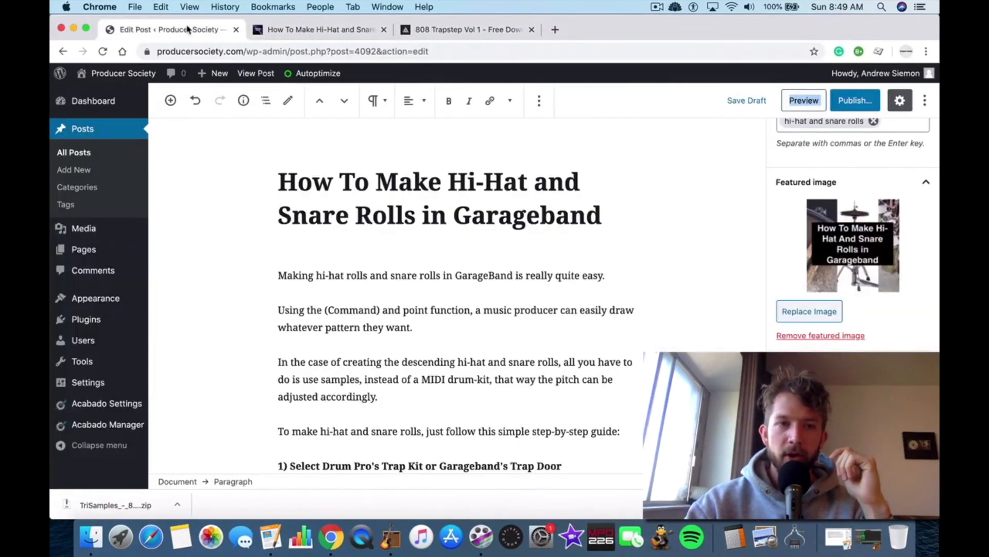
left_click(361, 32)
scroll(375, 220, "down", 20)
scroll(375, 221, "up", 7)
scroll(377, 224, "down", 3)
scroll(377, 224, "down", 1)
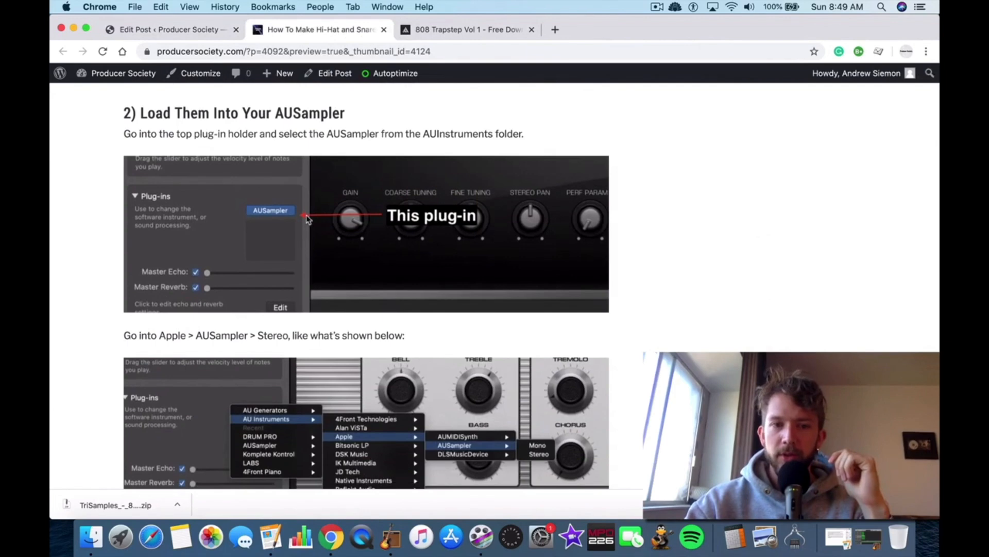
scroll(438, 371, "down", 4)
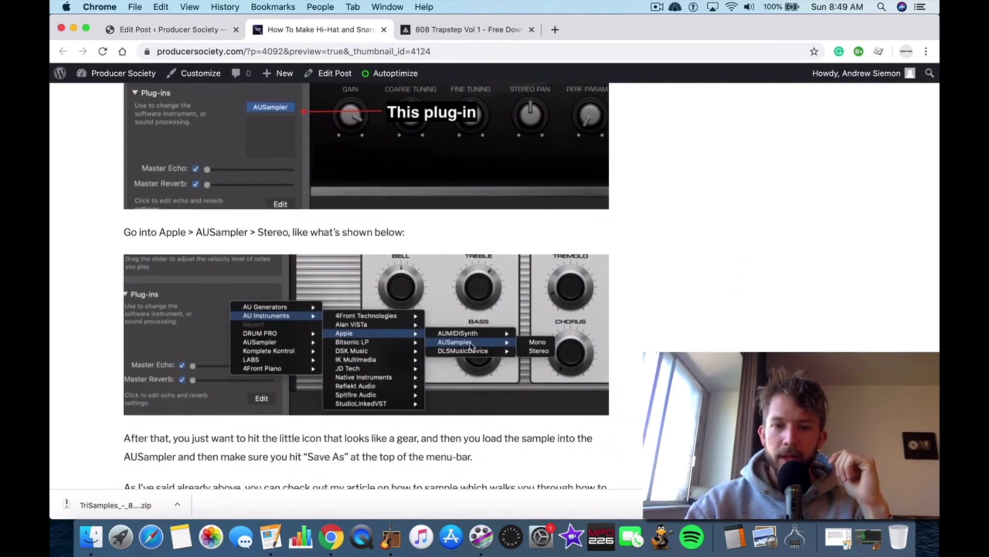
scroll(471, 371, "down", 15)
scroll(533, 325, "up", 4)
scroll(534, 326, "up", 4)
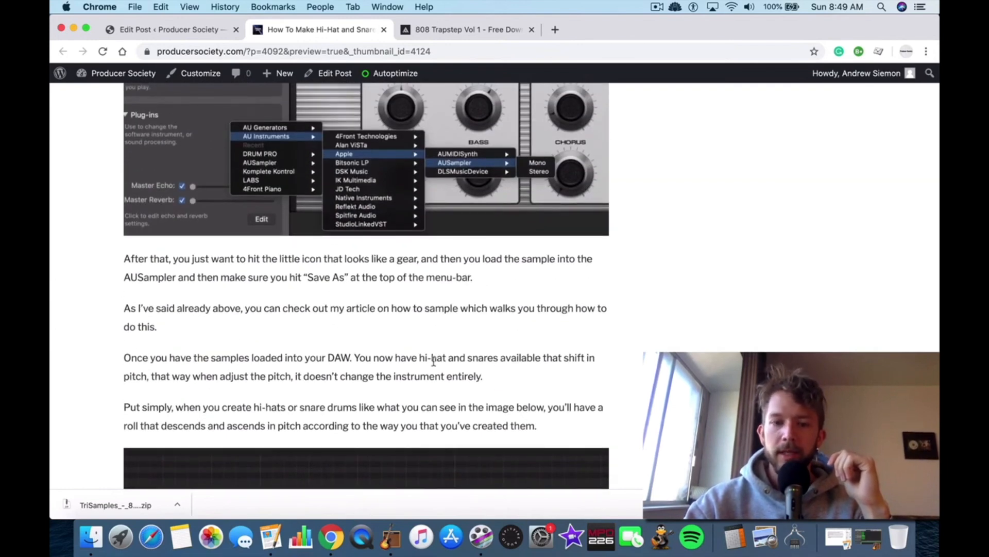
- Switch to GarageBand and select the Clap007 track
left_click(391, 537)
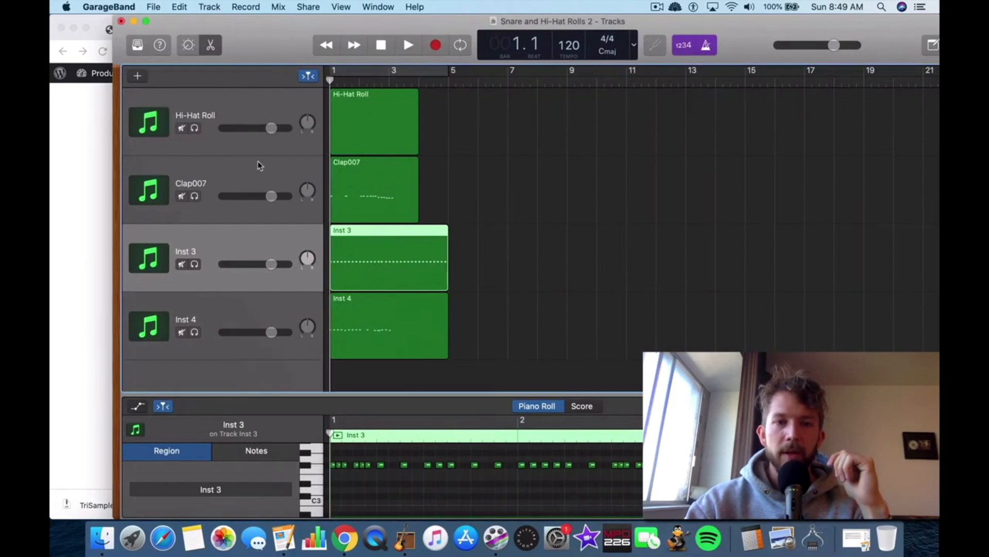
left_click(259, 162)
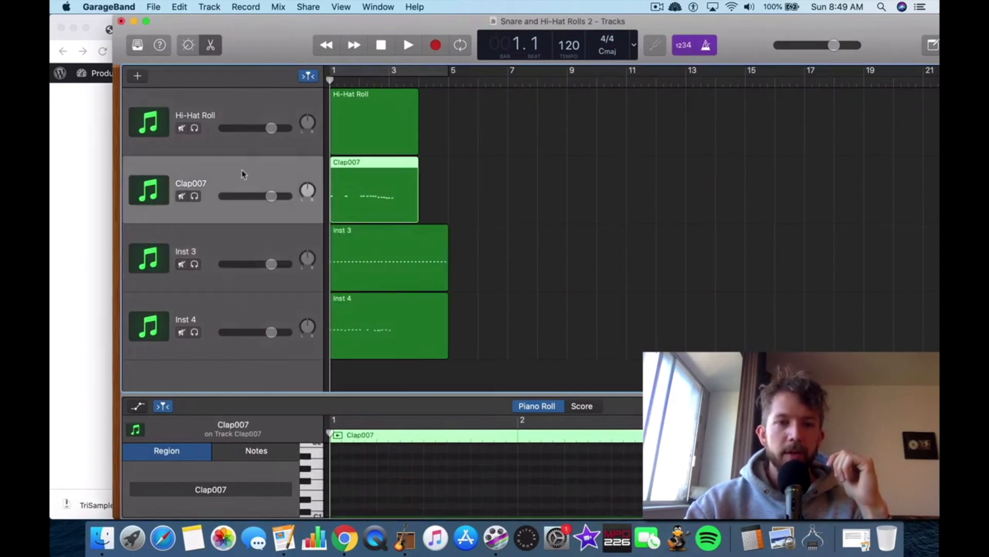
- Show the Clap007 track's plug-in settings and browse the available AU Instruments
key("b")
scroll(242, 443, "down", 2)
left_click(303, 465)
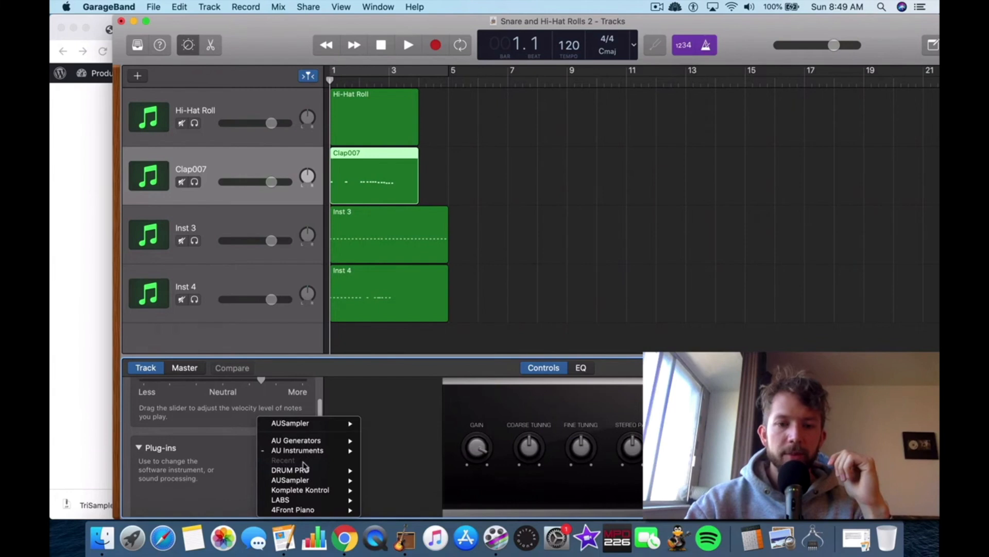
mouse_move(309, 451)
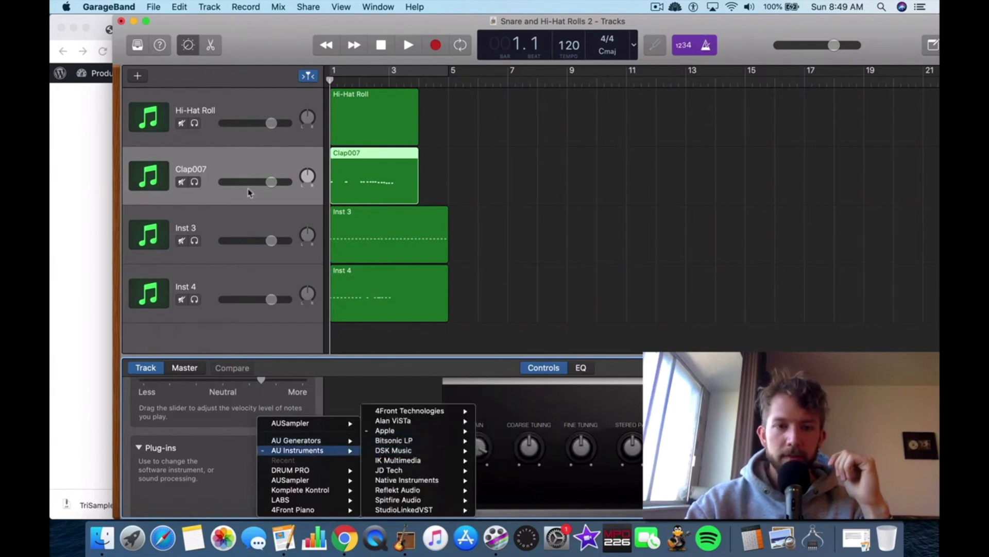
left_click(245, 153)
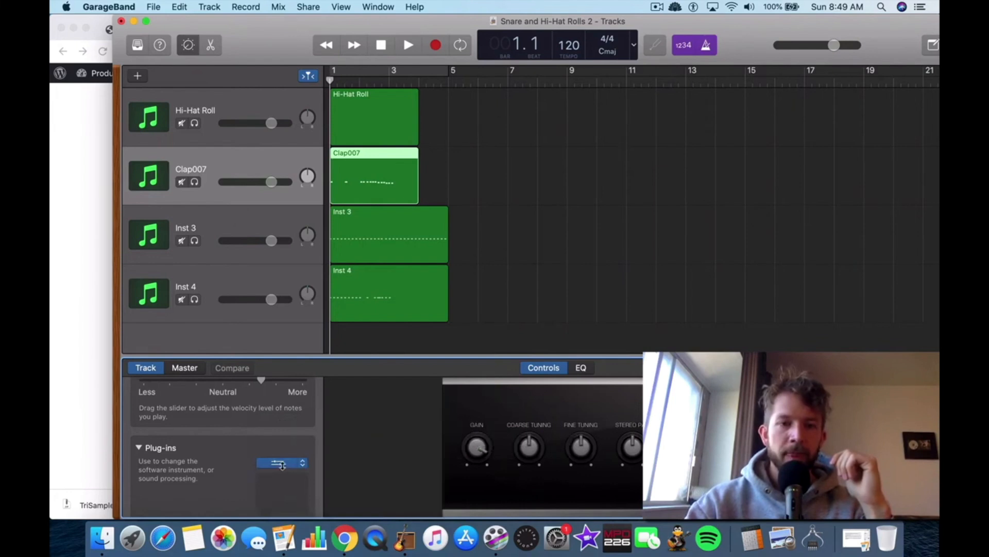
- Open the Clap007 track's AUSampler, check its sample-adding options and saved settings, and close the plug-in window
left_click(284, 468)
left_click(112, 443)
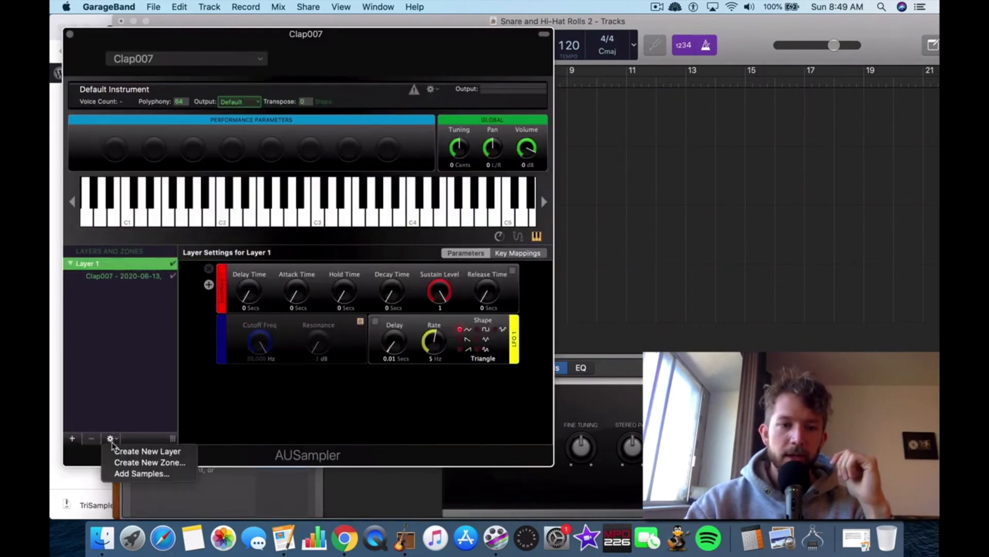
left_click(190, 49)
left_click(189, 56)
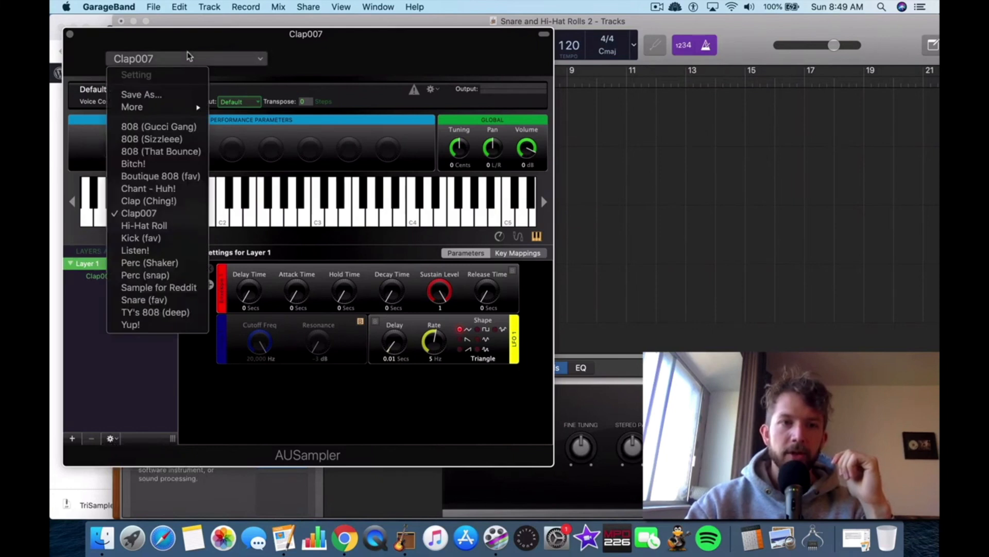
left_click(166, 367)
left_click(71, 35)
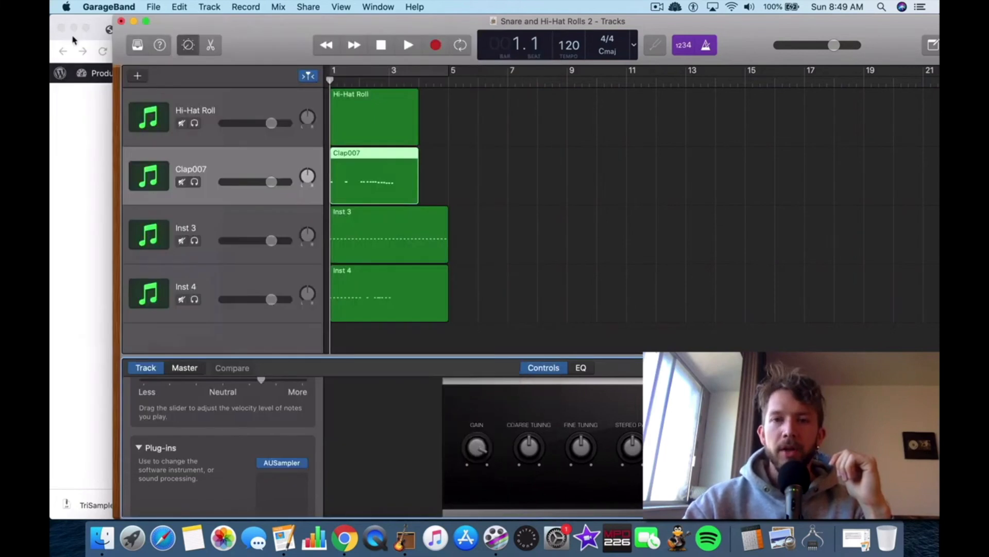
- Check the file format options for exporting the song to disk and cancel the export
left_click_drag(253, 30, 189, 30)
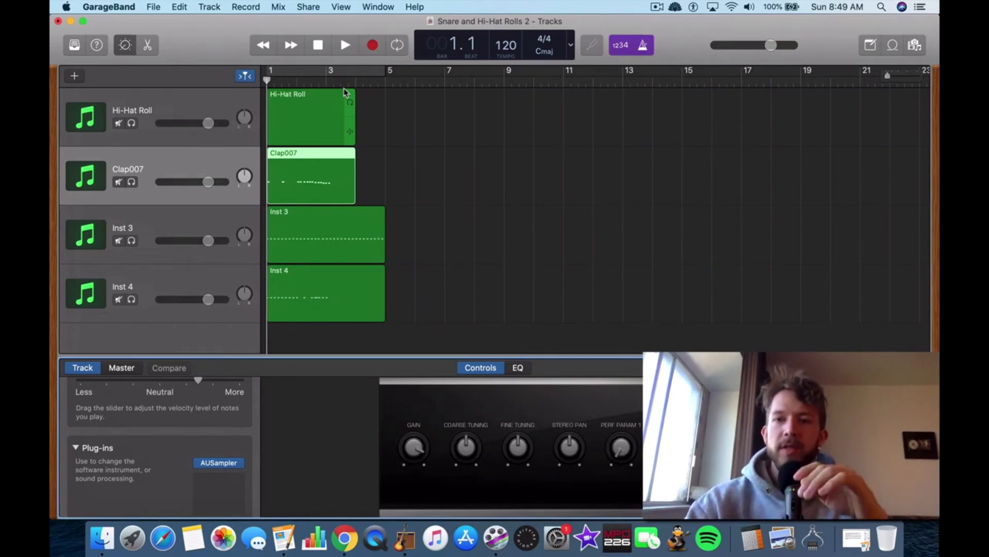
left_click_drag(840, 53, 530, 60)
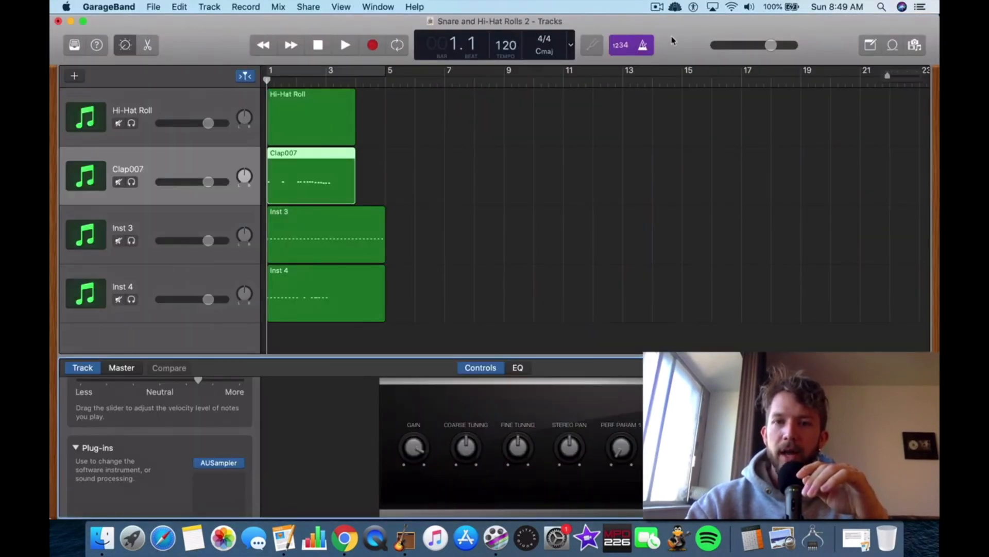
left_click_drag(672, 41, 720, 41)
left_click(308, 6)
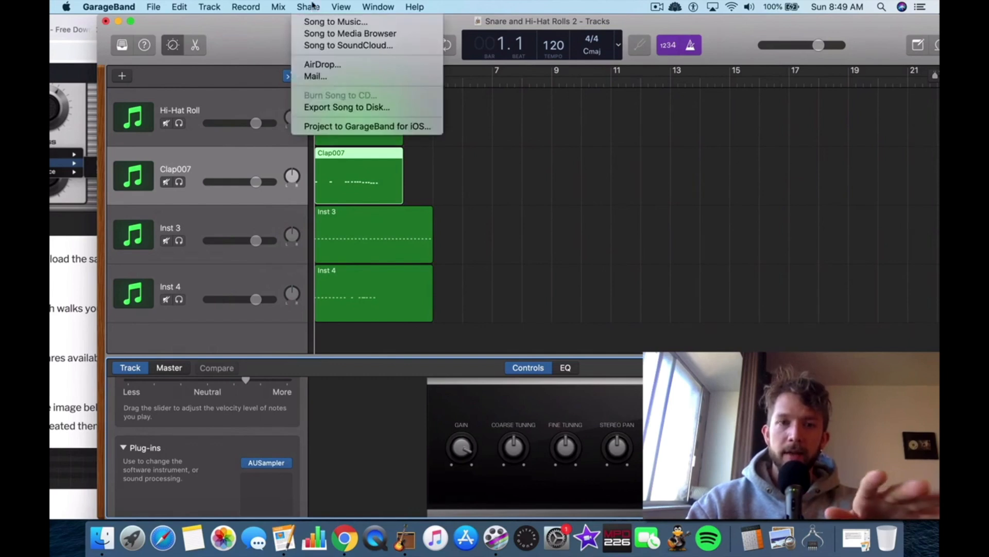
left_click(350, 105)
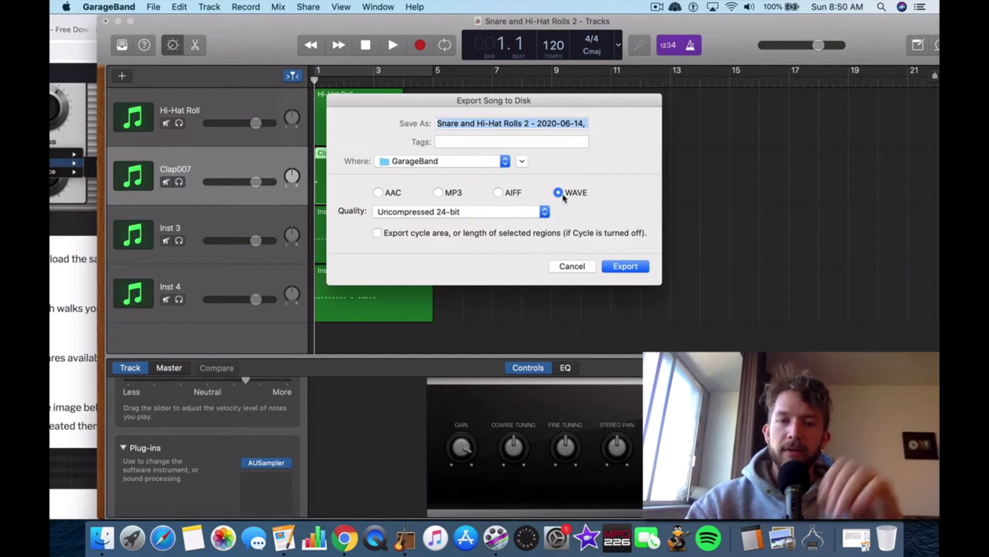
left_click(572, 266)
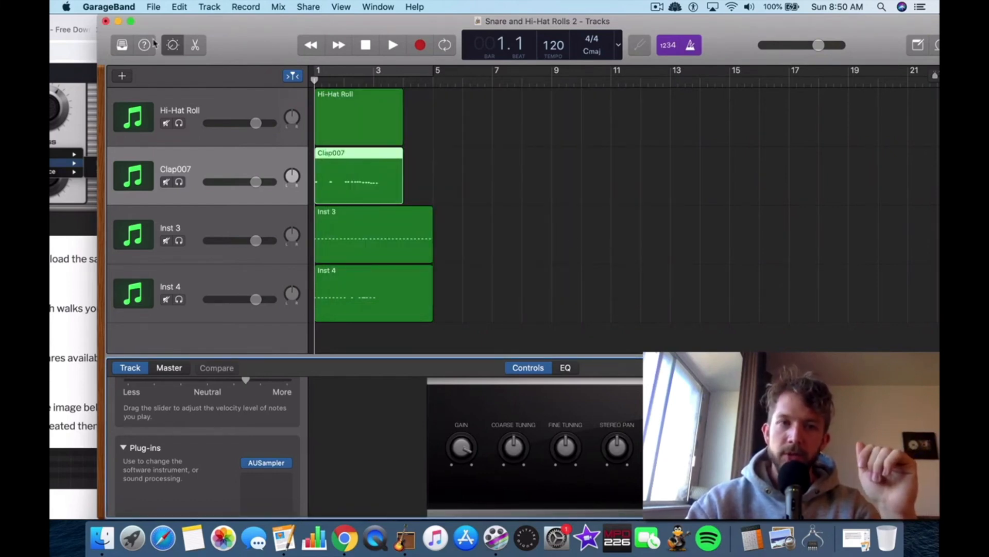
- Minimize GarageBand and review the article's AUSampler instructions and descending roll image in Chrome
left_click(118, 22)
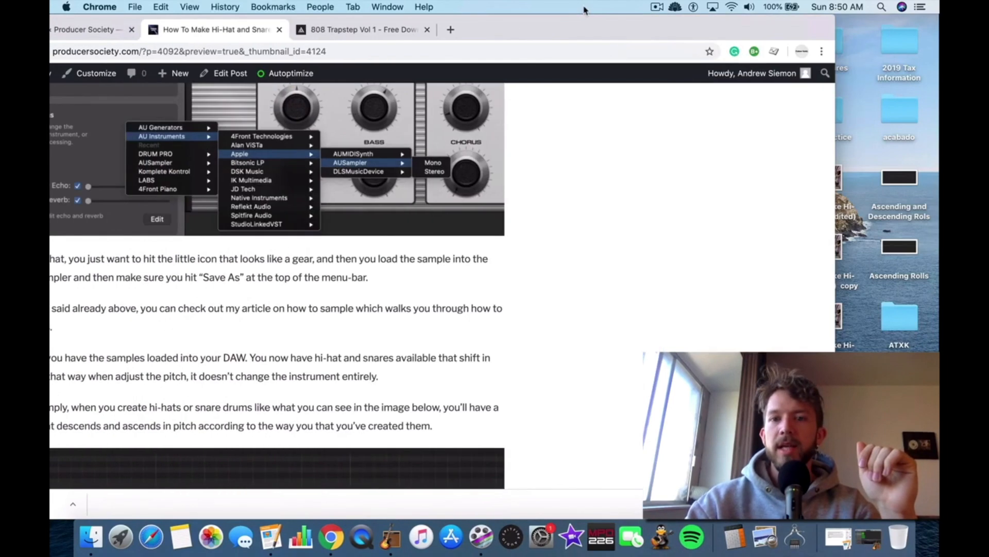
left_click_drag(564, 23, 622, 27)
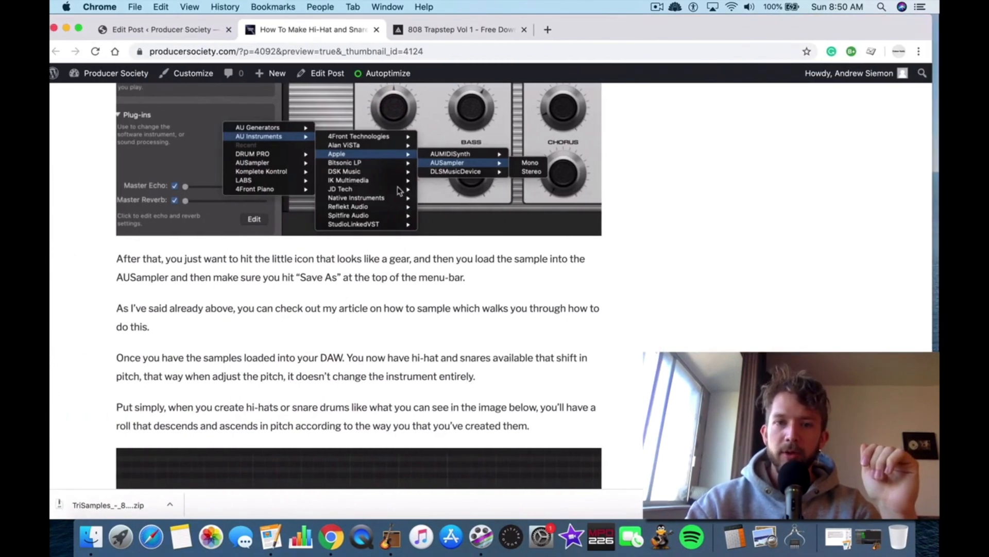
scroll(400, 190, "up", 6)
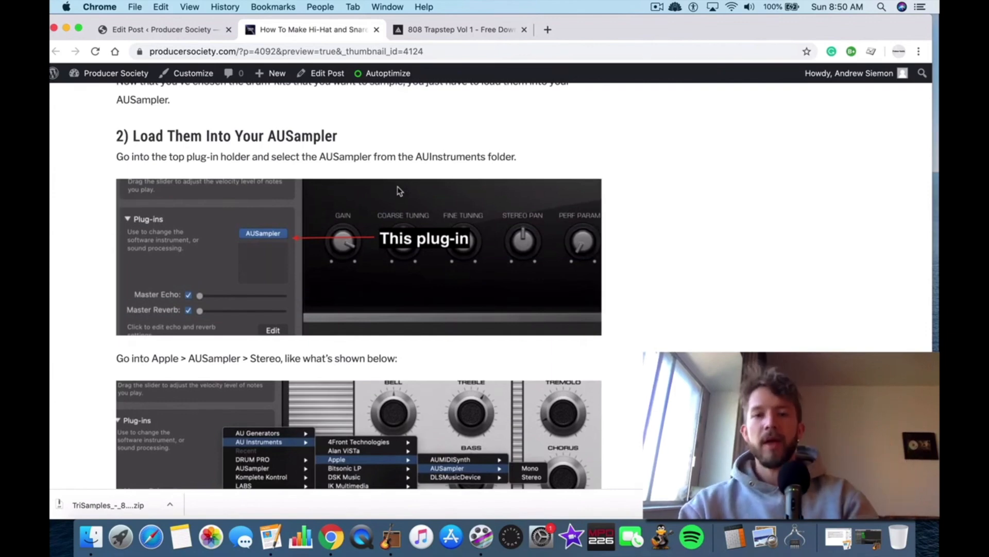
scroll(399, 191, "down", 15)
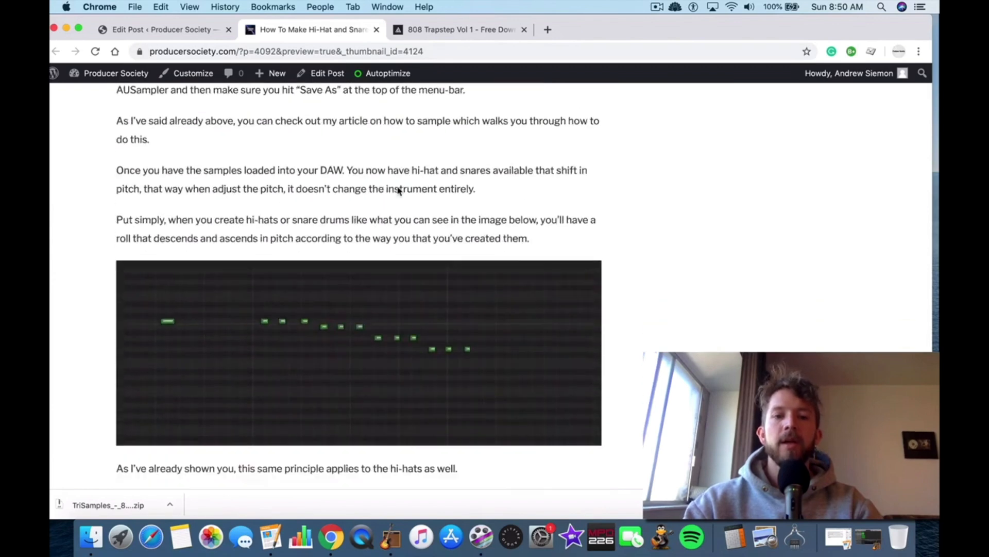
- Switch back to GarageBand, solo the Clap007 track and open its region in an enlarged Piano Roll
left_click(391, 536)
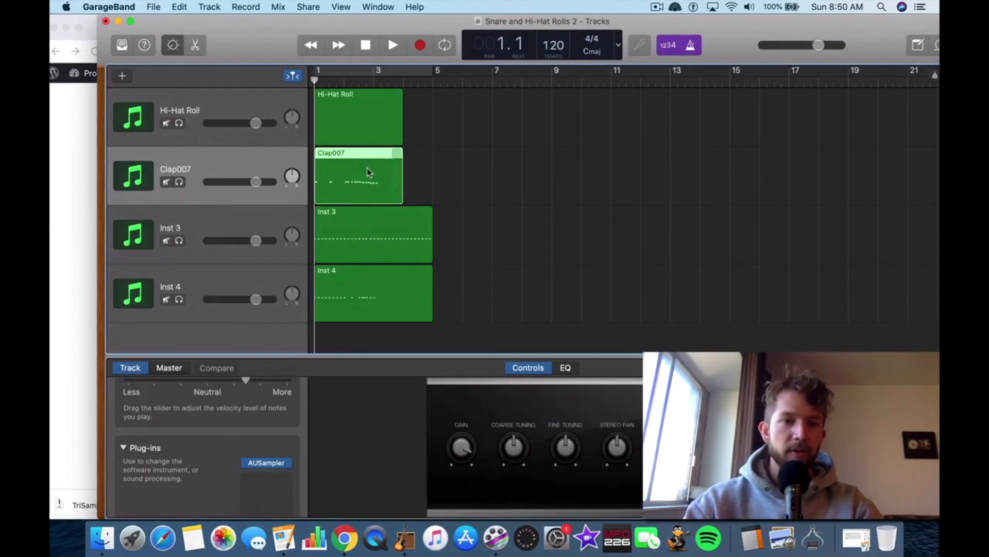
left_click(179, 182)
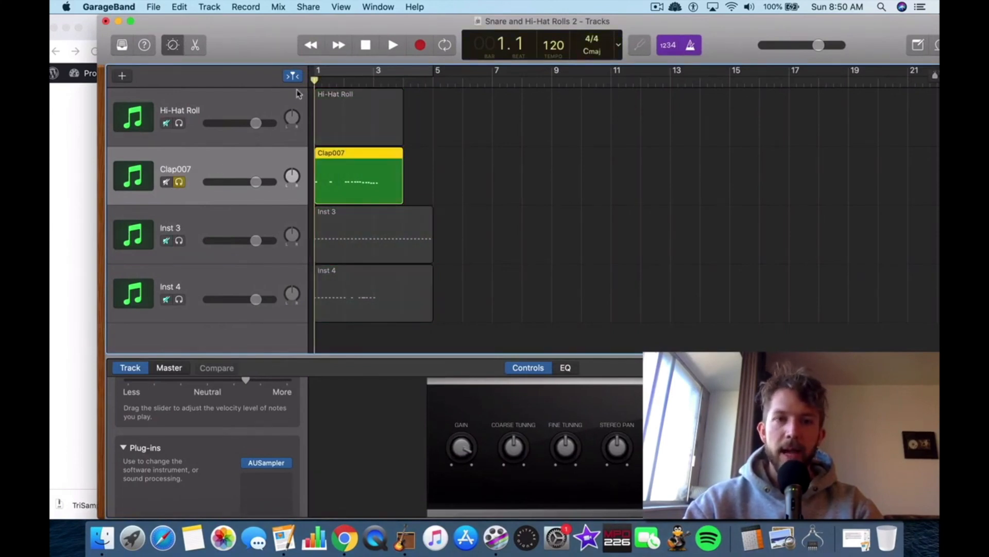
double_click(355, 168)
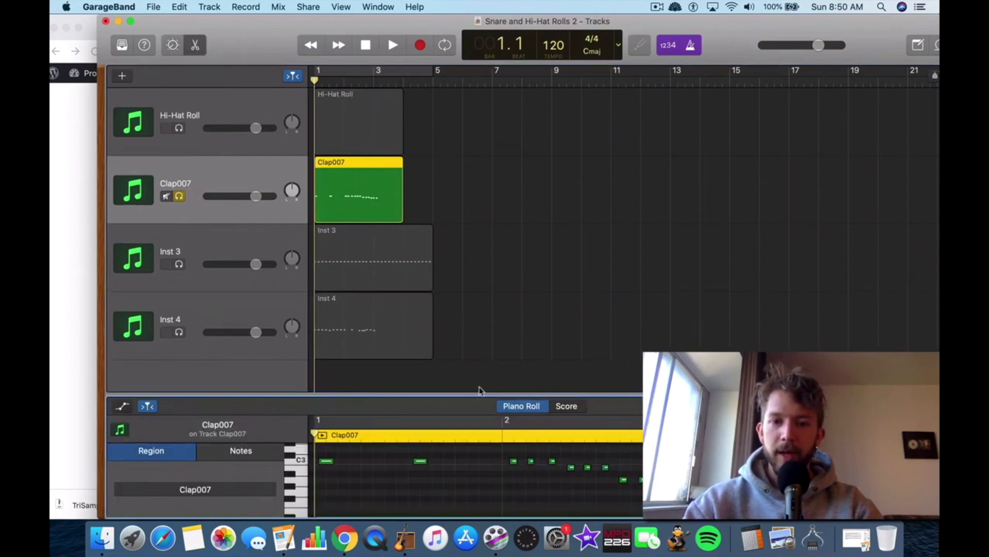
left_click_drag(460, 392, 457, 232)
- Play the Clap007 region from the start, turn off the metronome and stop playback
key("space")
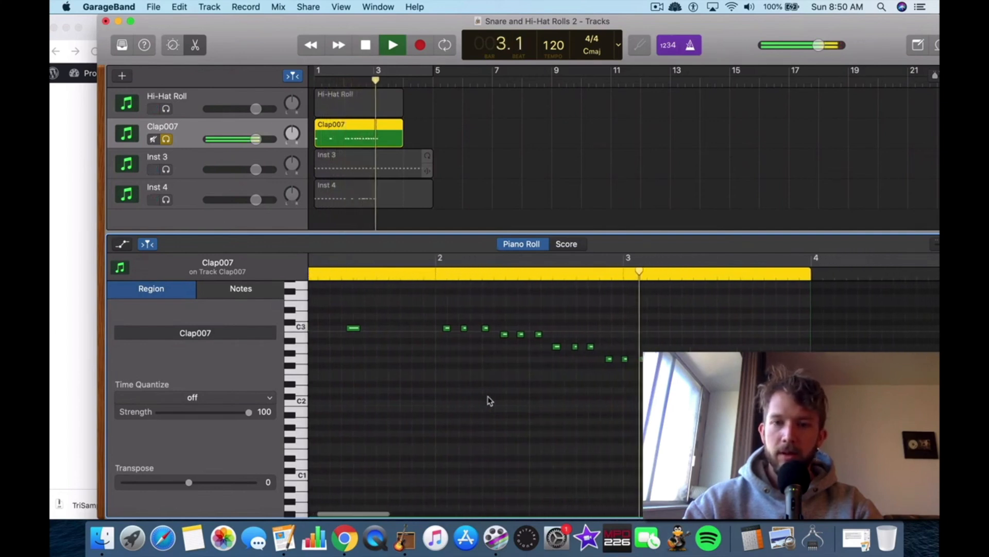
left_click(699, 44)
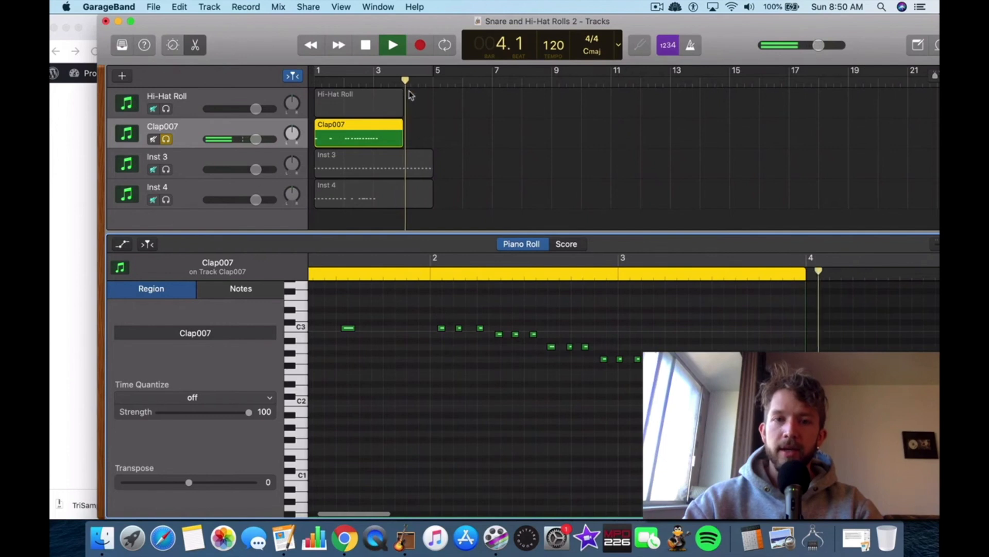
left_click(367, 47)
- Replay the descending clap roll from bar 2 and return the playhead to the start
left_click_drag(414, 81, 344, 87)
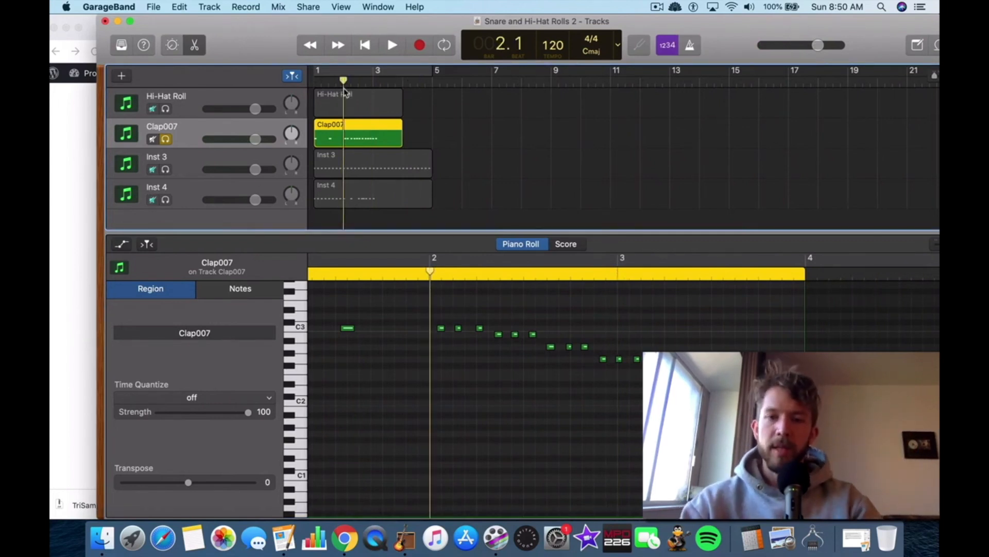
left_click(393, 45)
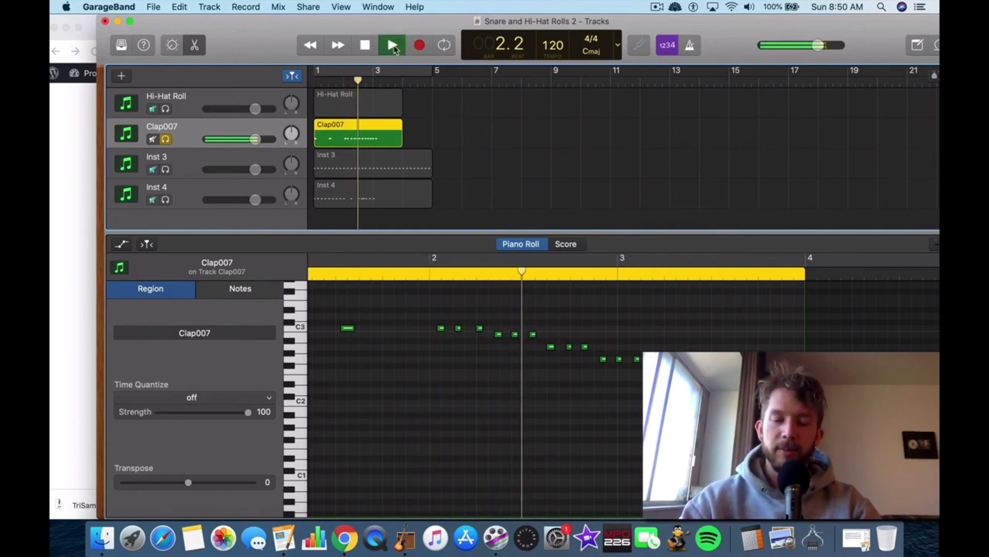
left_click(367, 46)
left_click(367, 46)
- Solo the Hi-Hat Roll track and draw evenly spaced C3 notes leading into a descending roll in bar 1
left_click(195, 113)
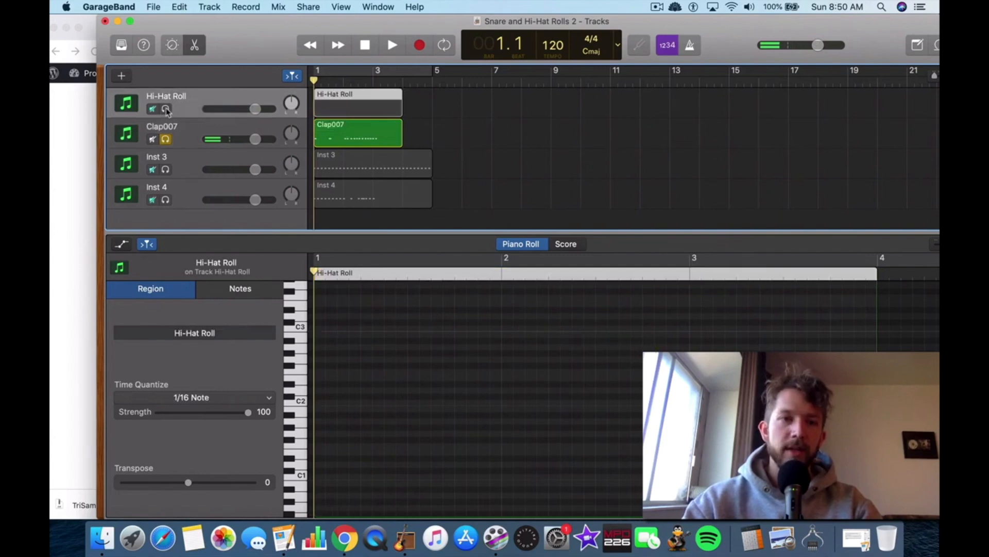
left_click(166, 109)
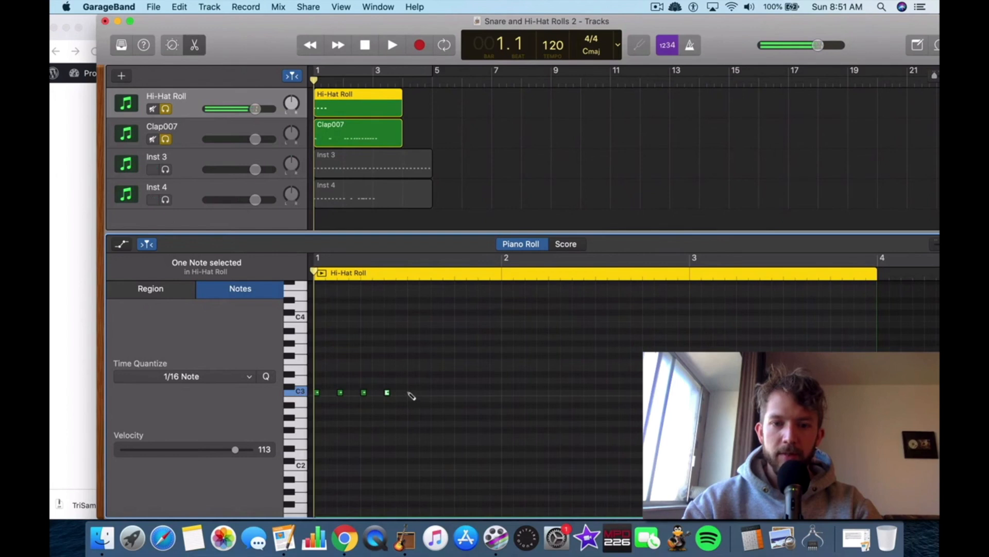
left_click(423, 399, "super")
left_click(435, 405, "super")
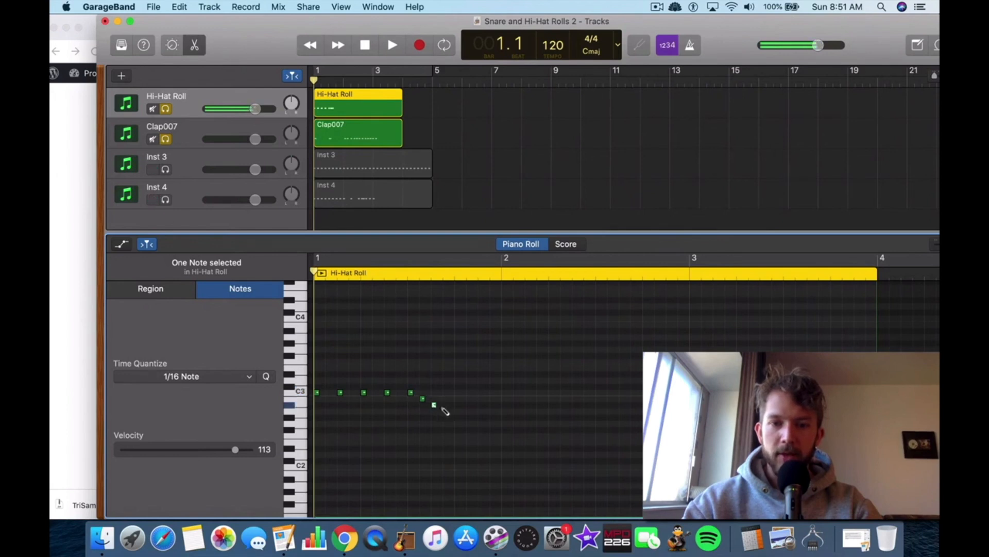
left_click(446, 410, "super")
- Extend the hi-hat pattern into bar 2 with repeated C3 notes, an ascending roll up to D3 and further C3 notes
left_click(482, 392, "super")
left_click(505, 393, "super")
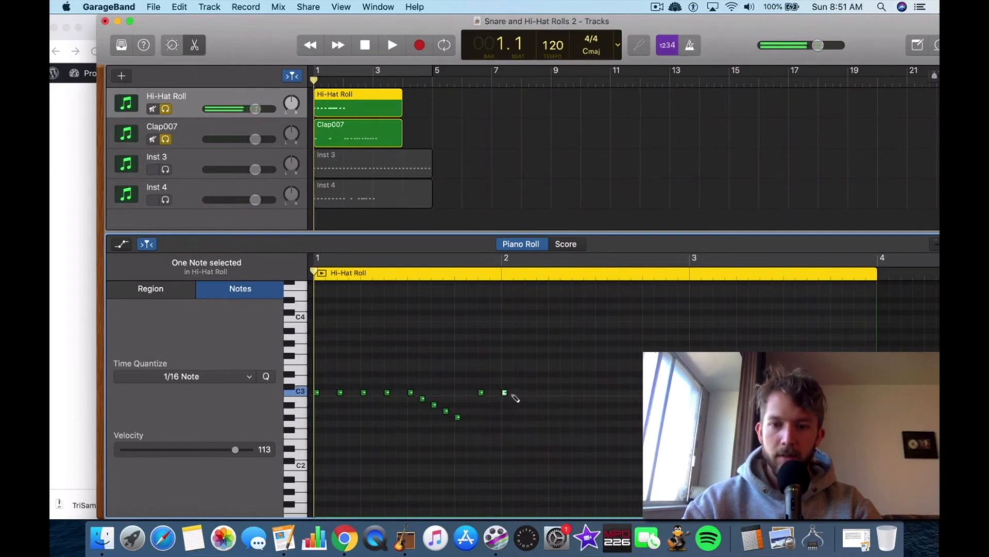
left_click(528, 393, "super")
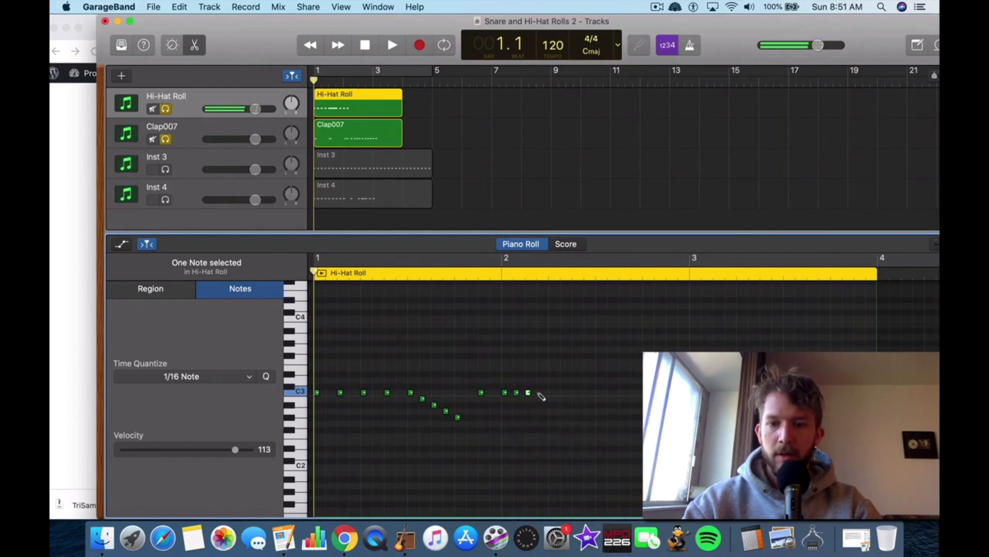
left_click(551, 386, "super")
left_click(563, 380, "super")
left_click(586, 392, "super")
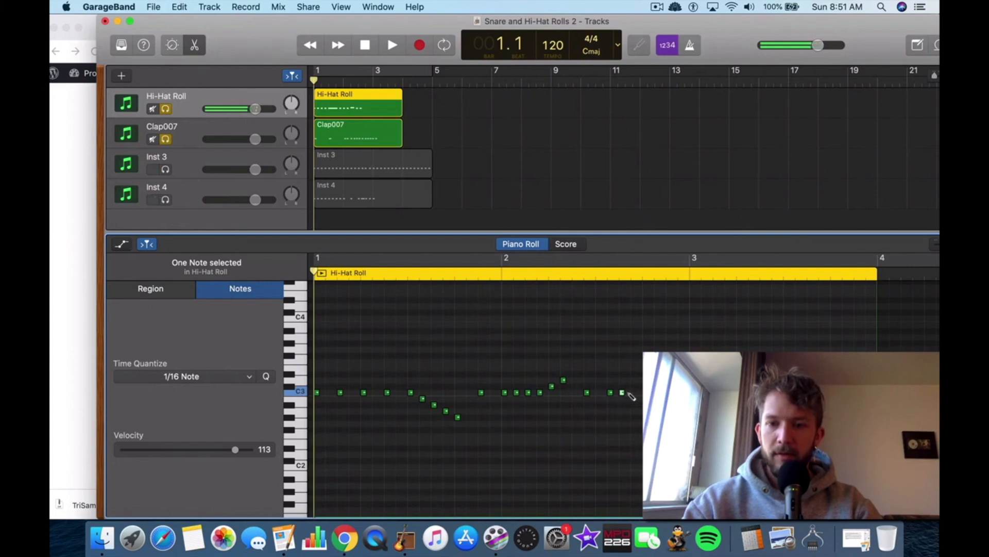
left_click(634, 393, "super")
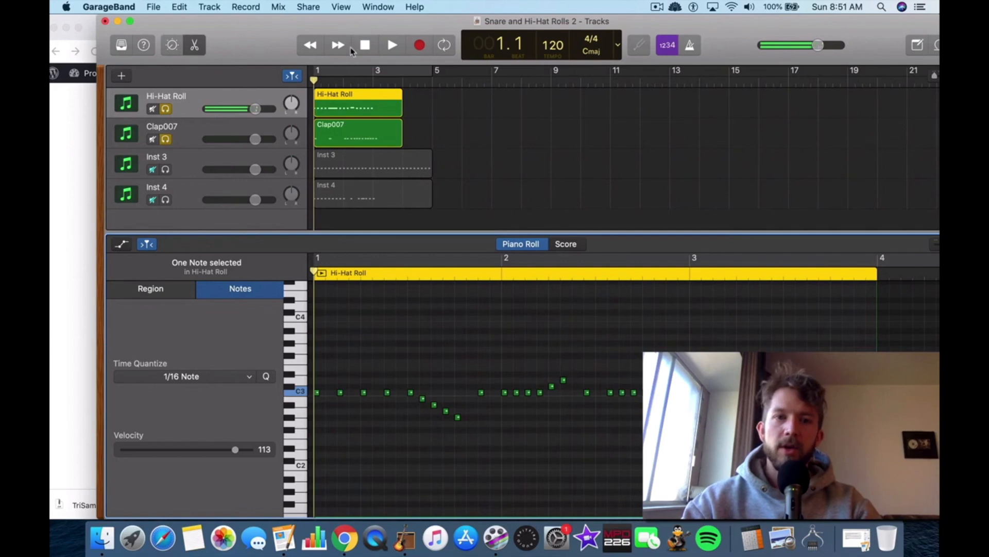
- Unsolo the Clap007 track, play the Hi-Hat Roll region and return the playhead to the start
left_click(165, 139)
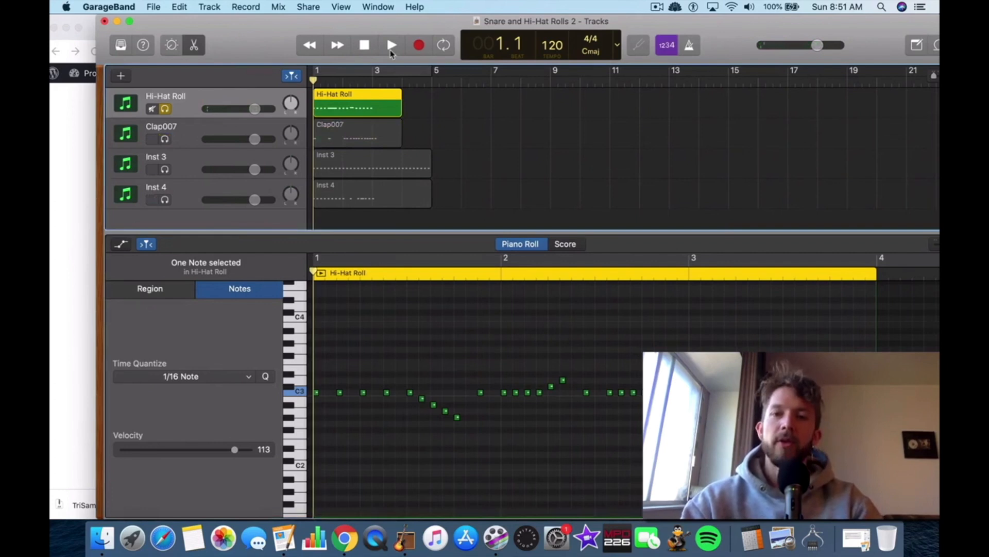
left_click(391, 51)
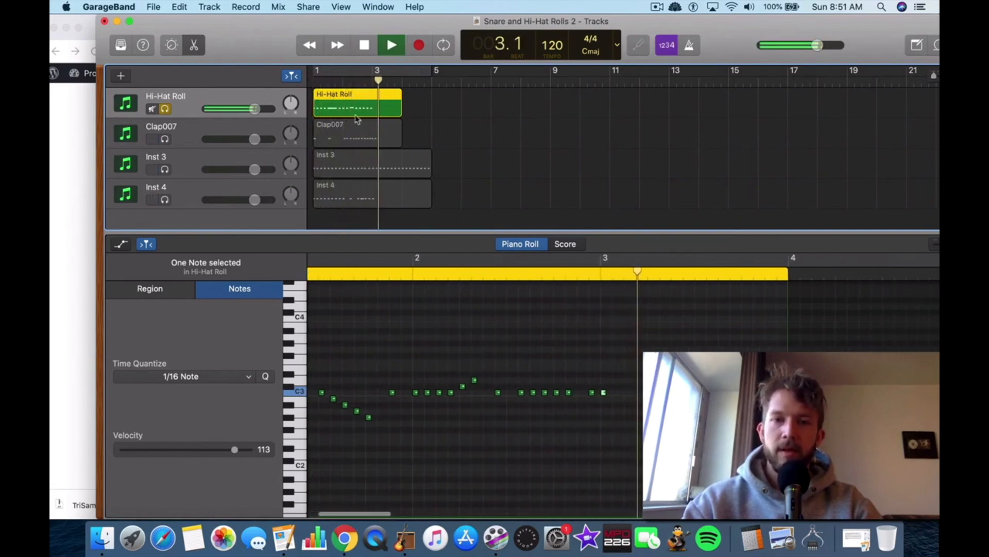
double_click(364, 46)
- Delete all notes in the Hi-Hat Roll region and draw five consecutive sixteenth-spaced C3 notes from the start of bar 1
key("super+a")
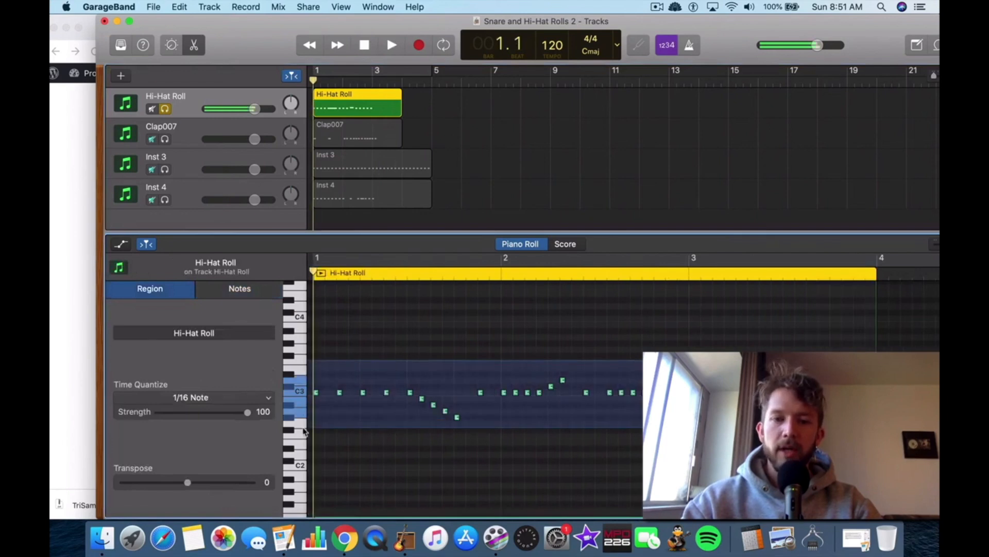
key("BackSpace")
left_click(316, 393, "super")
left_click(328, 393, "super")
left_click(340, 392, "super")
left_click(363, 393, "super")
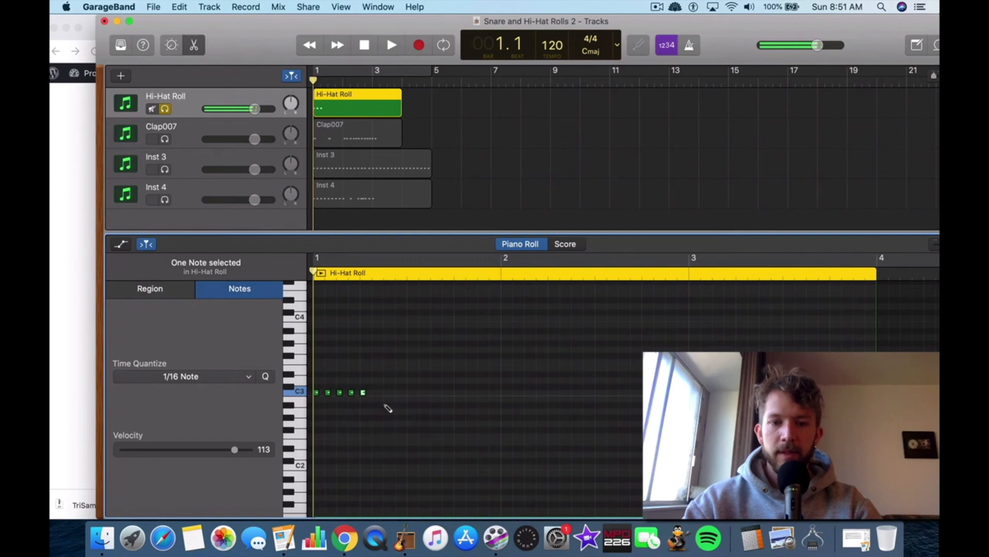
- Add four more C3 hi-hat notes at eighth-note spacing through the rest of bar 1
left_click(387, 393, "super")
left_click(410, 392, "super")
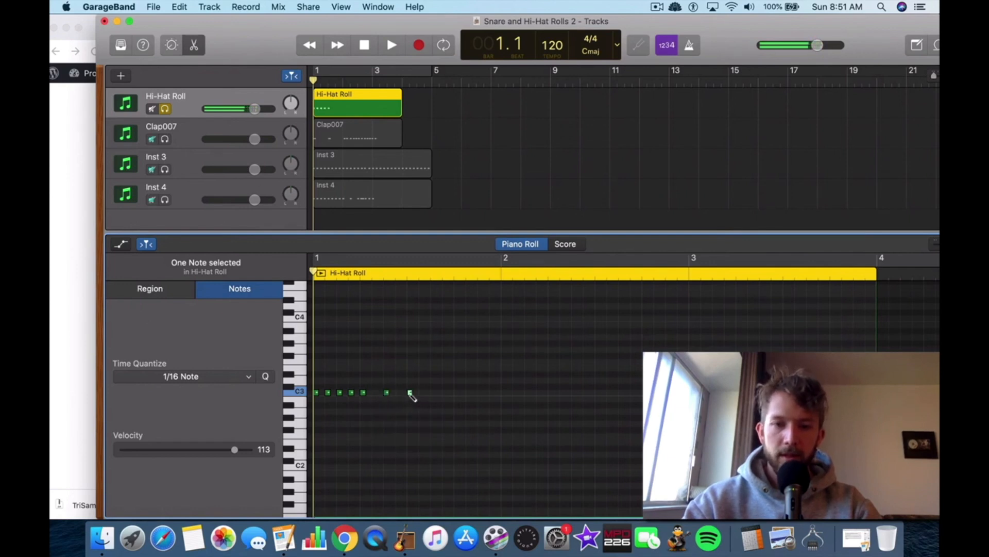
left_click(436, 393, "super")
left_click(459, 393, "super")
key("super+Right")
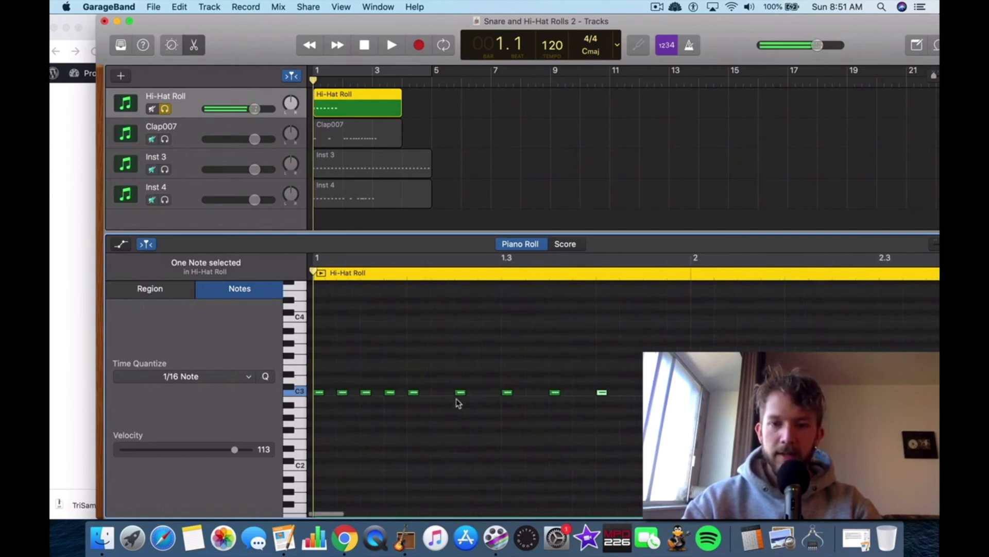
- Draw a closely spaced descending roll of four semitone steps, B2, A#2, A2 and G#2, directly after the last C3 note in bar 1
scroll(540, 401, "right", 1)
left_click(541, 401, "super")
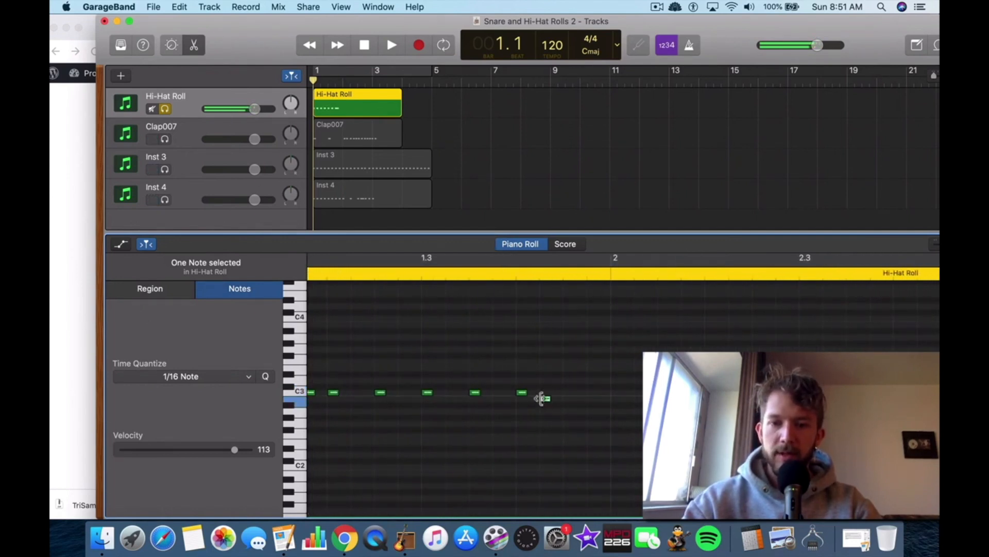
left_click_drag(545, 401, 535, 400)
left_click(546, 405, "super")
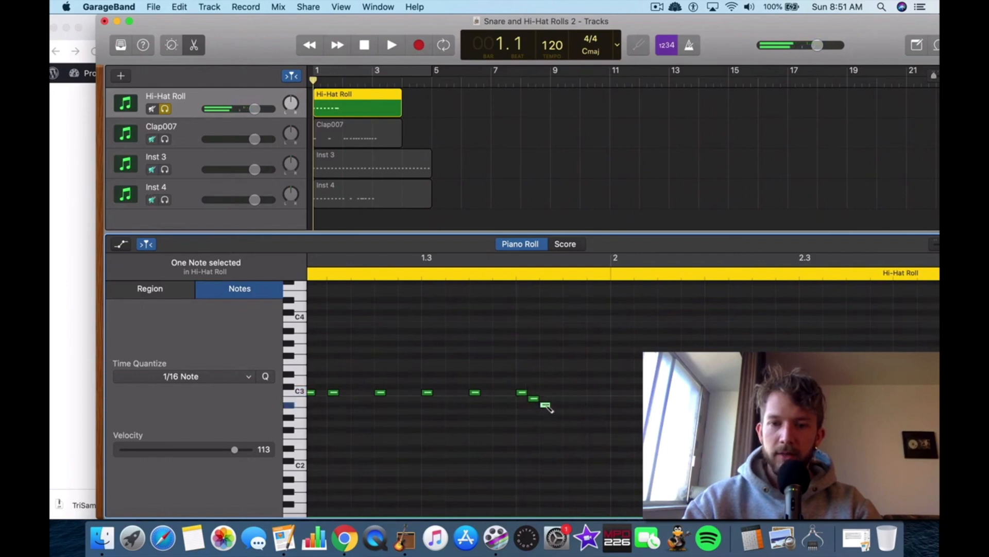
left_click(546, 411, "super")
left_click_drag(548, 416, 561, 416)
left_click(587, 420)
left_click(572, 419, "super")
- Add two C3 notes after the descending roll, one just before bar 2 and one at its start
left_click(576, 429, "super")
left_click_drag(571, 433, 593, 397)
scroll(563, 398, "down", 6)
scroll(563, 397, "left", 3)
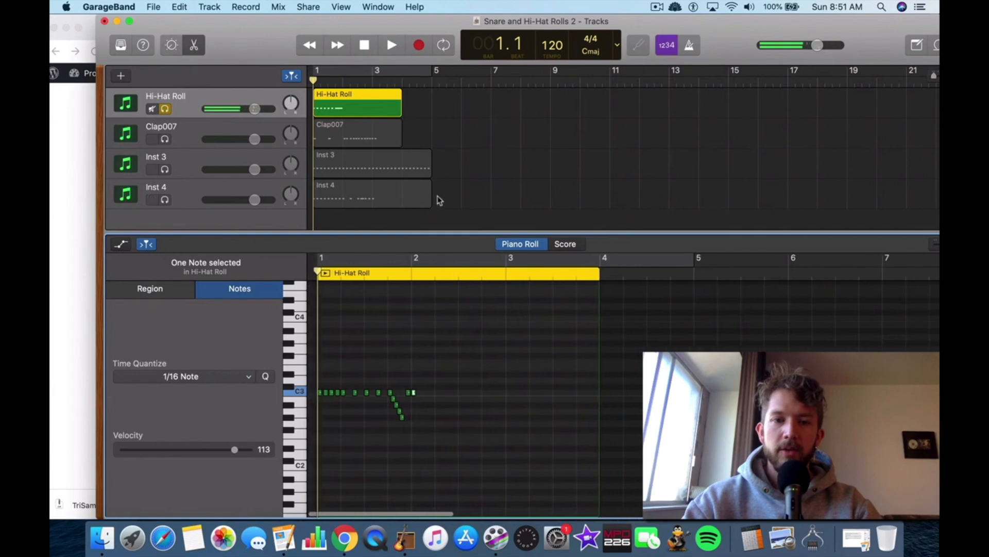
- Play the Hi-Hat Roll region with its descending roll, then restart playback from bar 1
scroll(420, 336, "up", 3)
key("space")
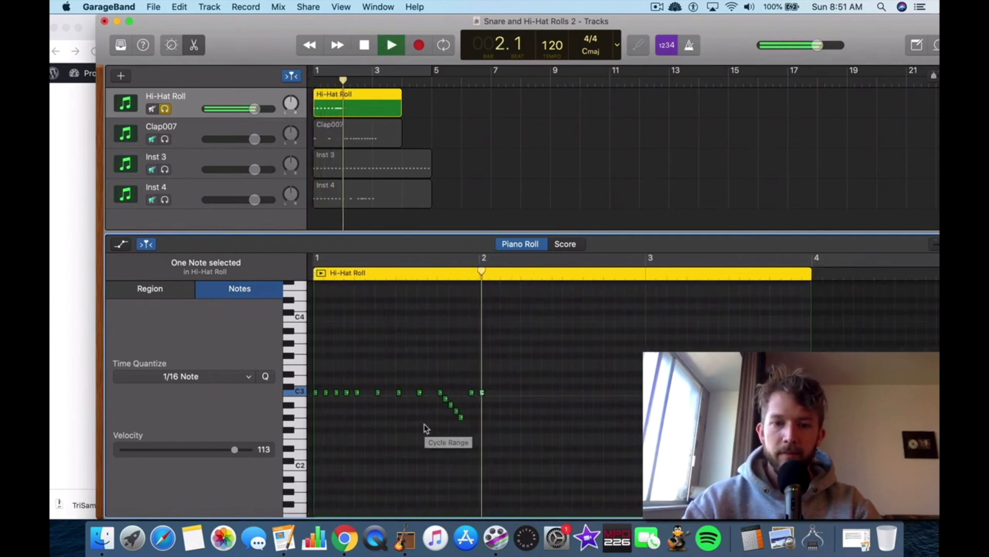
double_click(368, 44)
left_click(389, 45)
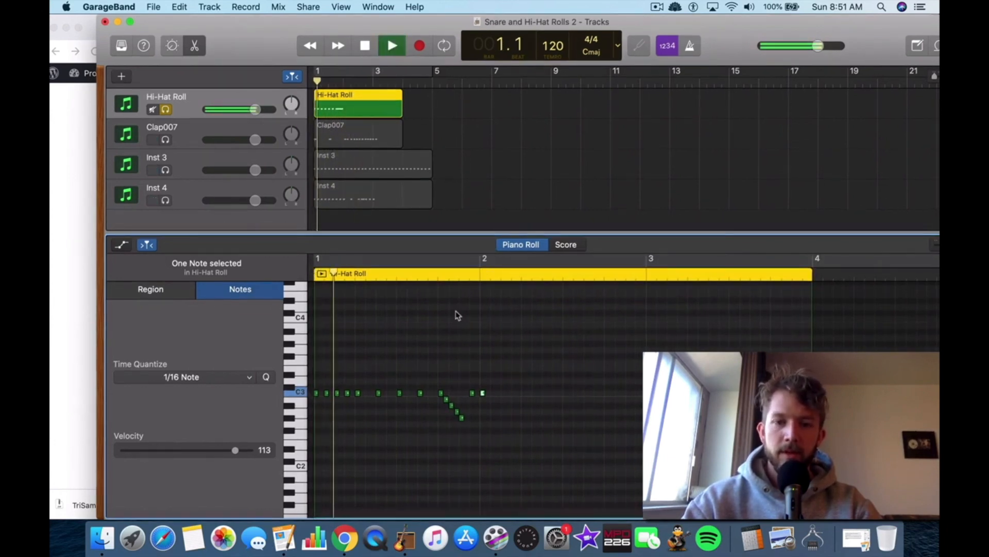
- Stop playback, copy the five-note descending roll from C3 to G#2 and paste it twice back to back early in bar 2
left_click_drag(471, 382, 439, 437)
key("space")
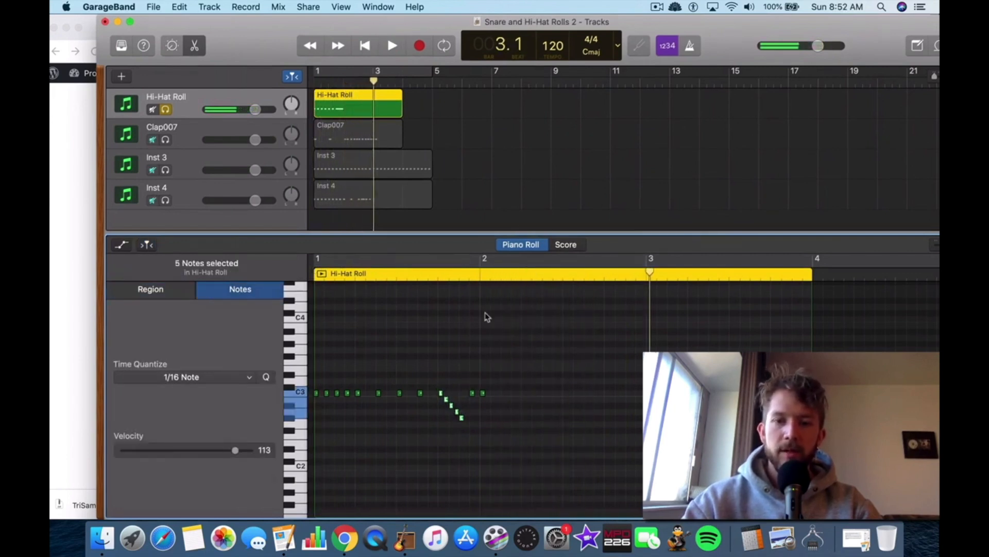
left_click_drag(648, 272, 540, 273)
key("super+v")
left_click(501, 423)
key("super+v")
left_click(539, 446)
- Play the pattern with the repeated descending rolls from the start, then return the playhead to bar 1
left_click(366, 46)
key("space")
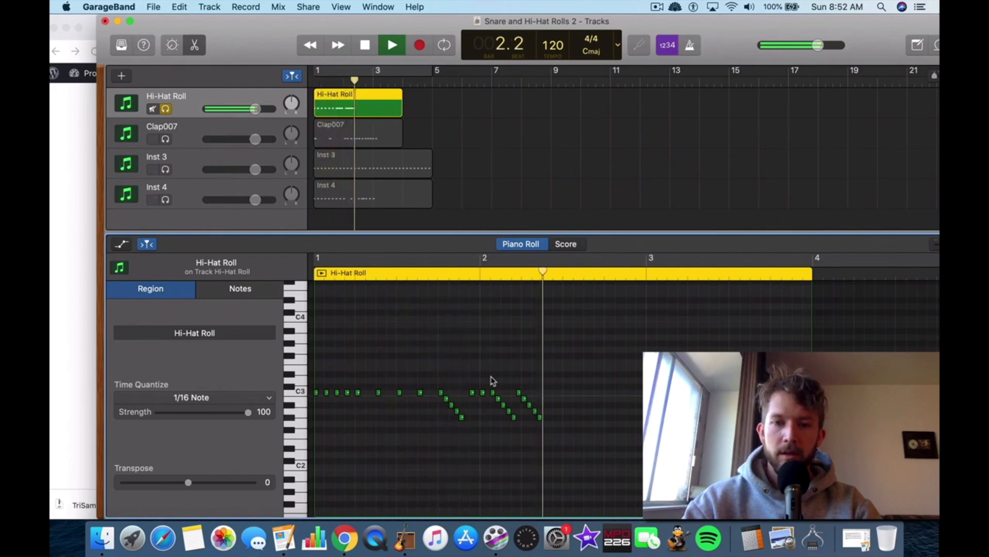
left_click(364, 46)
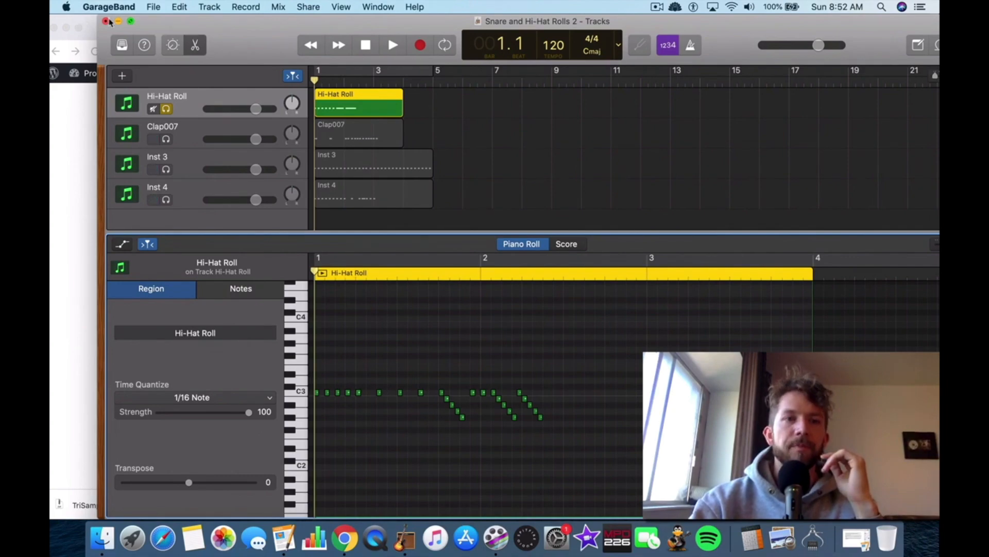
- Minimize the project window, switch to the Producer Society article in Chrome and review its roll illustrations and standard notation section
left_click(118, 22)
scroll(550, 247, "down", 10)
scroll(549, 248, "up", 15)
left_click_drag(700, 31, 611, 31)
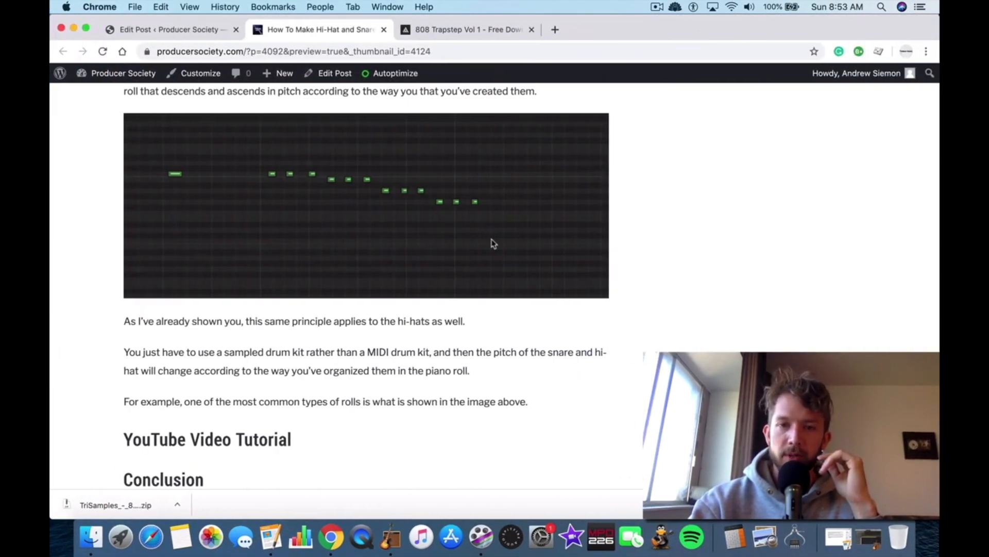
scroll(490, 242, "up", 20)
scroll(492, 243, "up", 20)
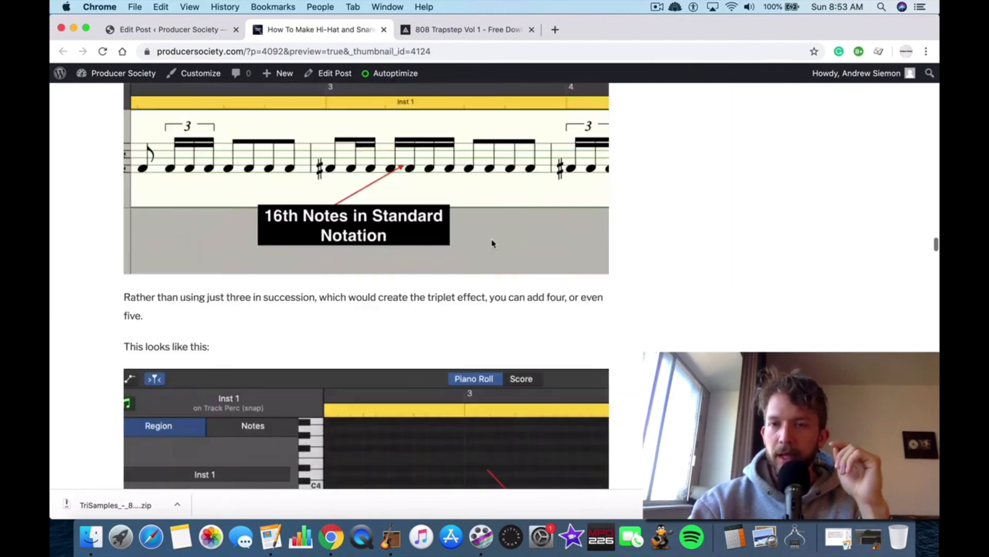